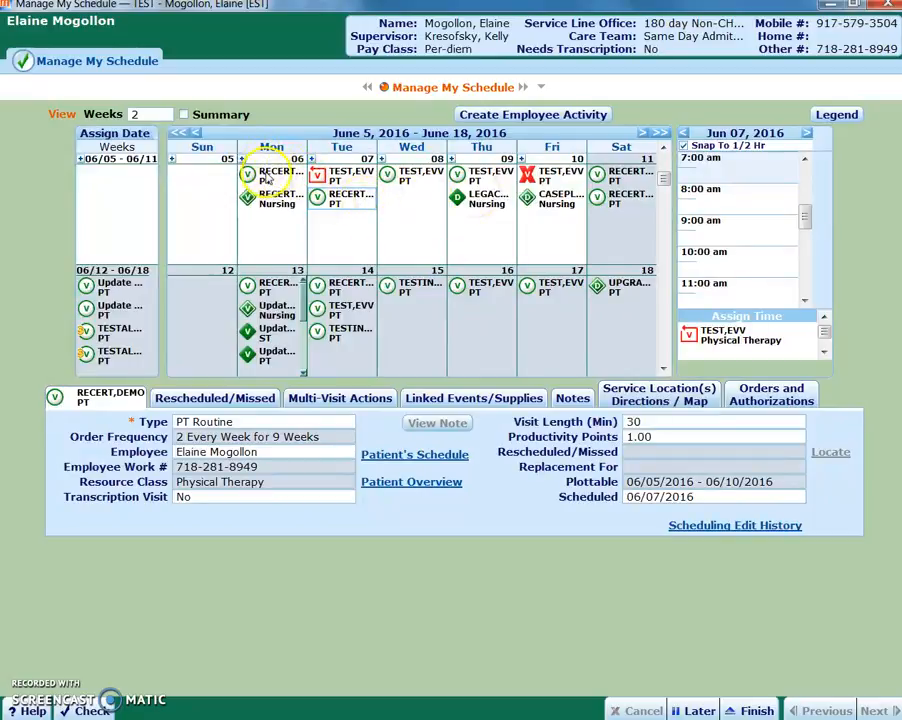
Examine the order frequency and plottable dates of the demo patient's PT visits on June 6, 7 and 11
click(268, 177)
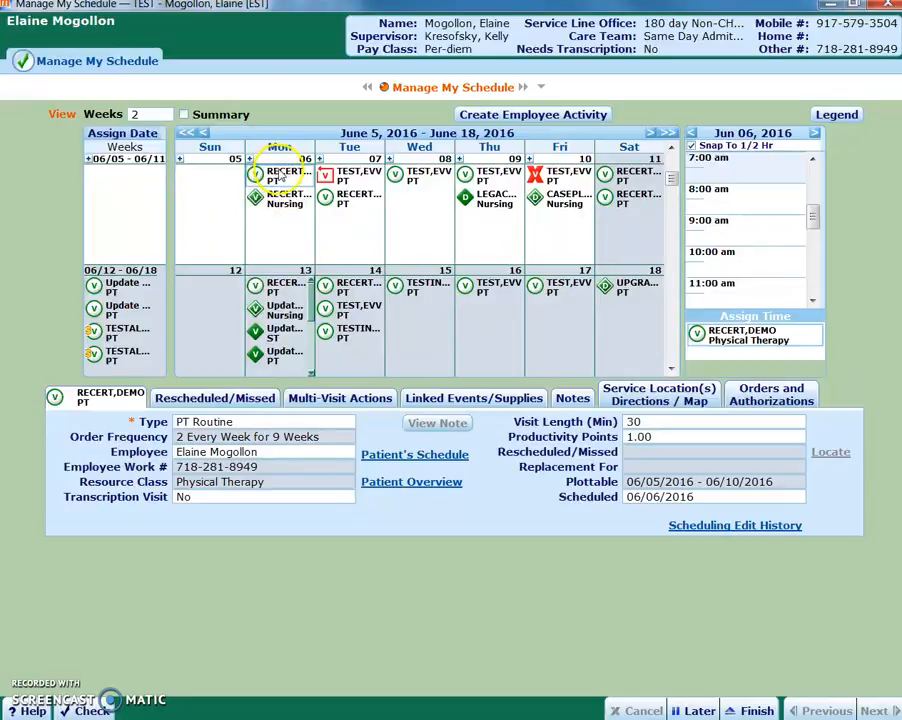
click(334, 199)
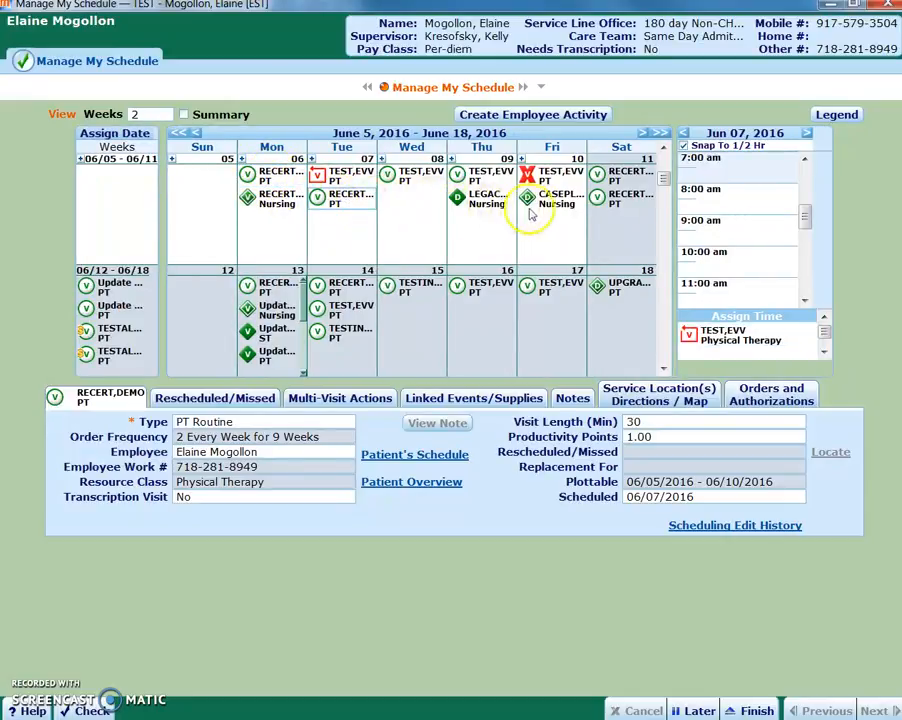
click(617, 180)
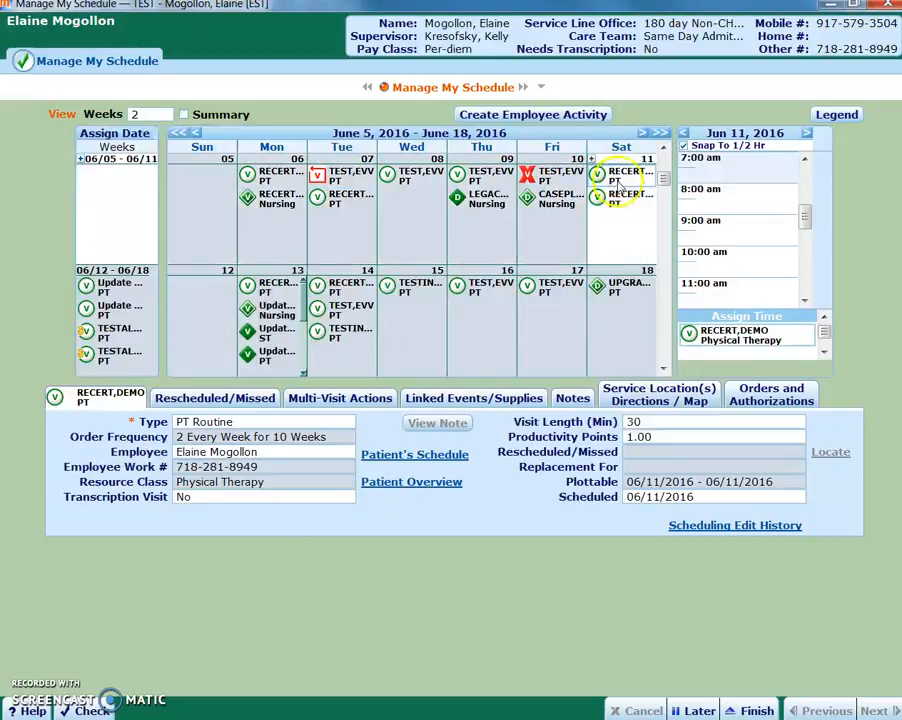
click(617, 180)
click(616, 201)
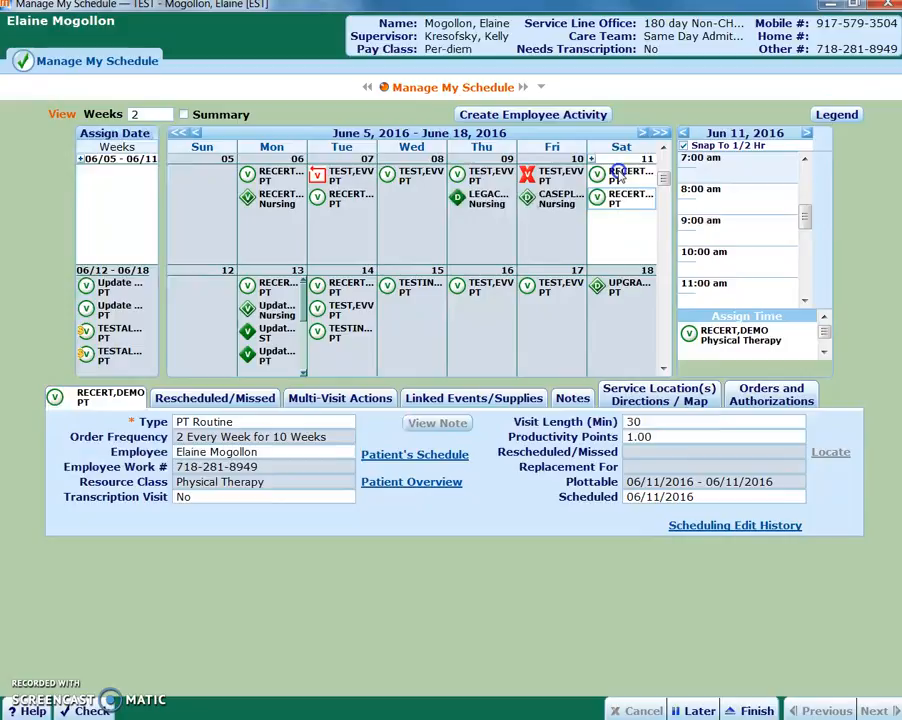
click(616, 200)
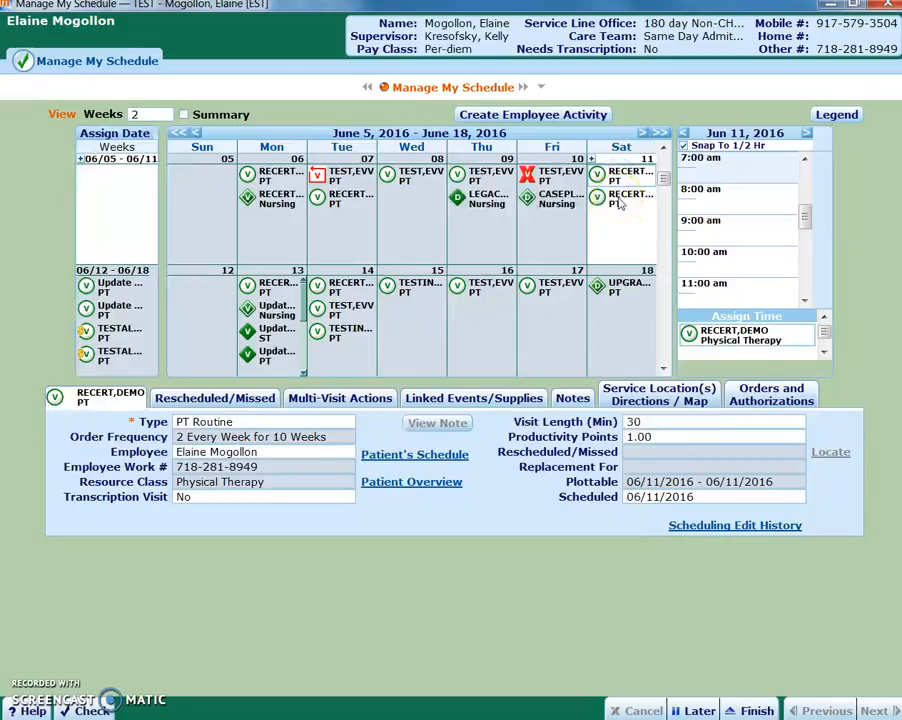
click(620, 202)
click(620, 202)
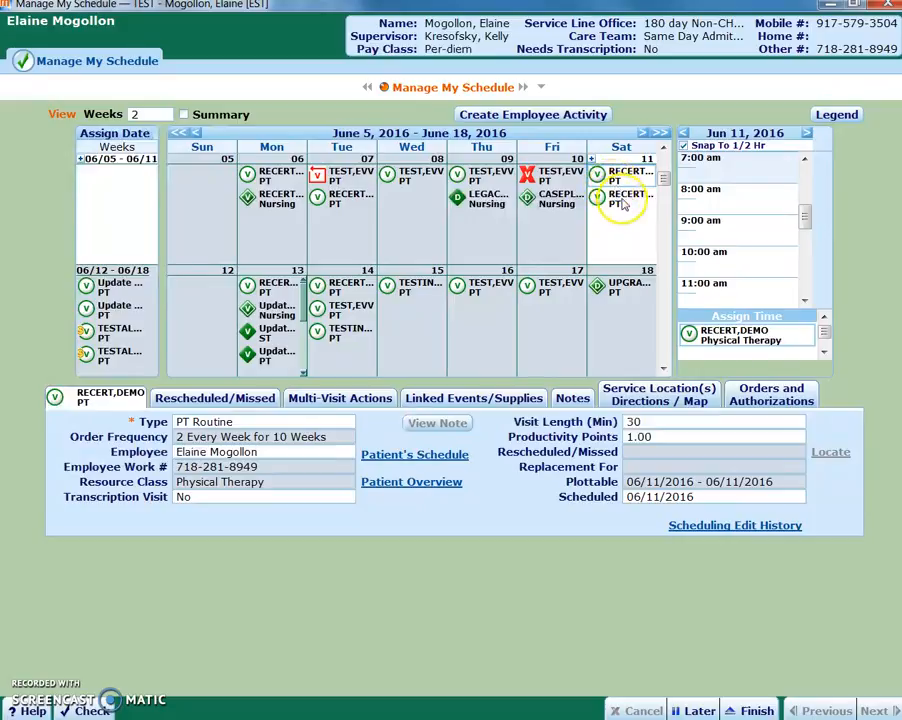
click(557, 306)
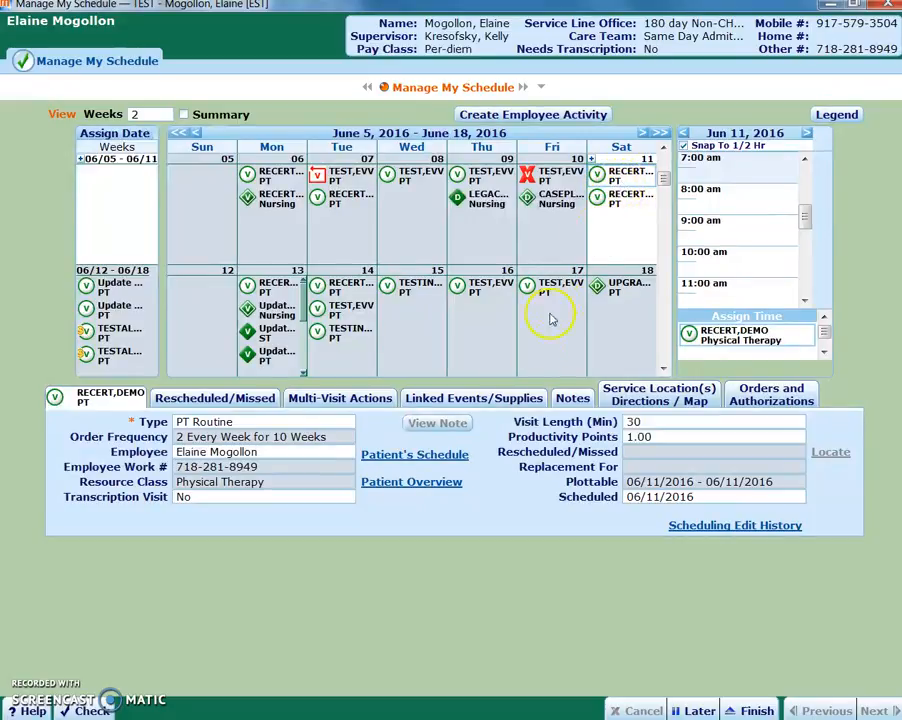
Check the plan period in the patient overview and compare it with the PT visits on June 6, 9 and 11
click(422, 484)
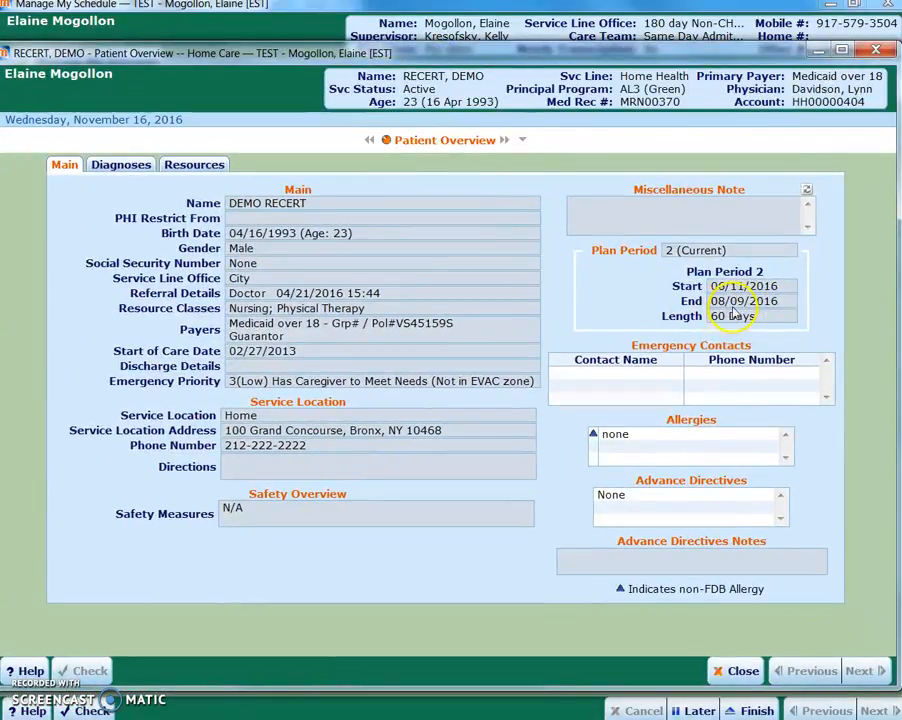
click(741, 670)
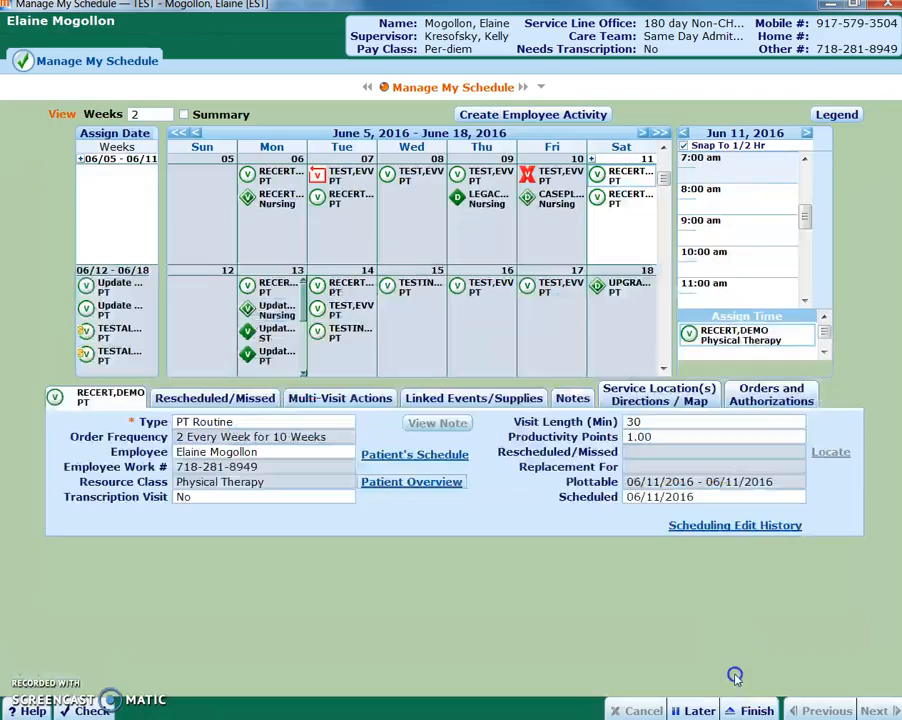
click(485, 177)
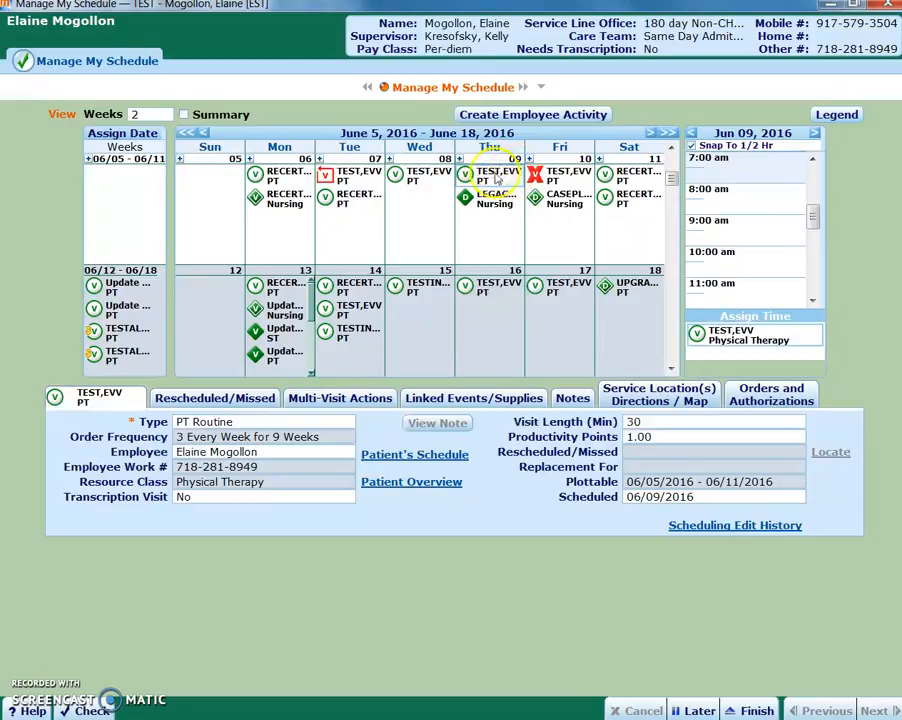
click(280, 178)
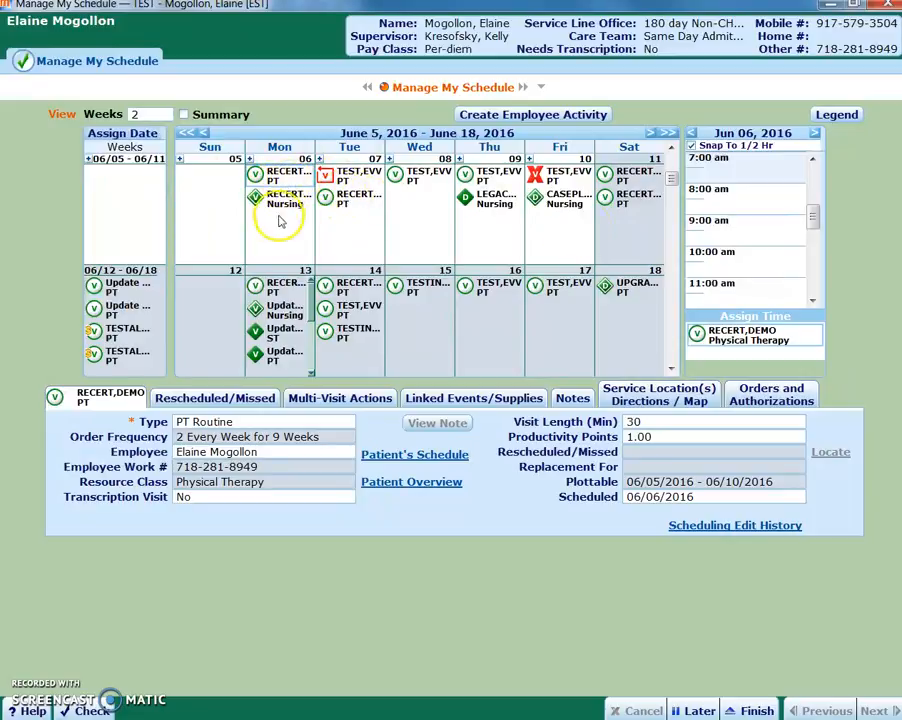
drag(623, 176, 622, 180)
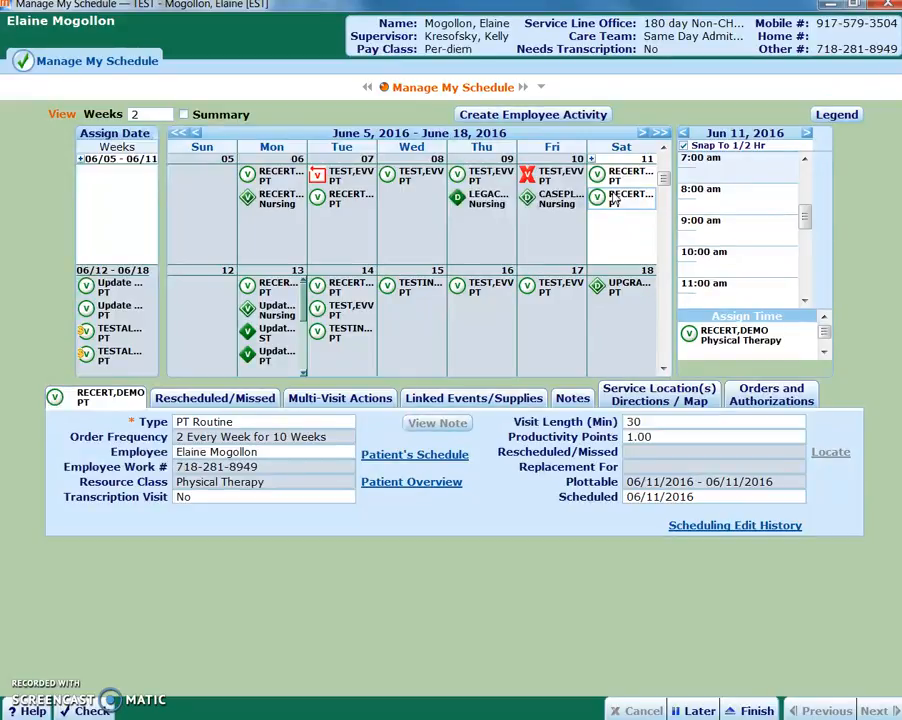
click(638, 196)
Set the first June 11 PT visit to missed with the reason "Visit not necessary" and the note "new cert"
click(626, 174)
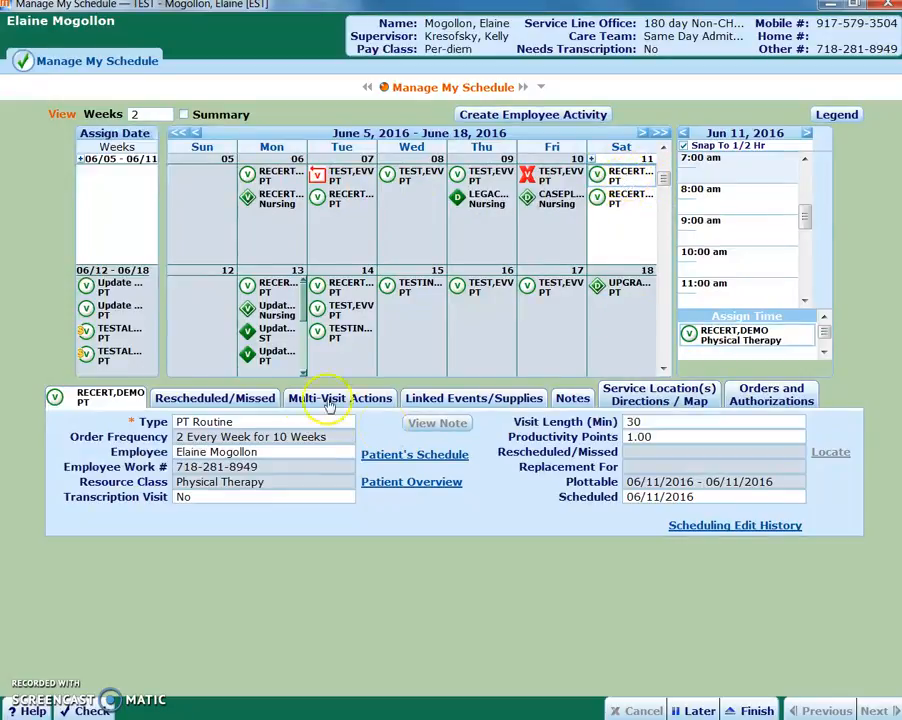
click(246, 398)
click(618, 426)
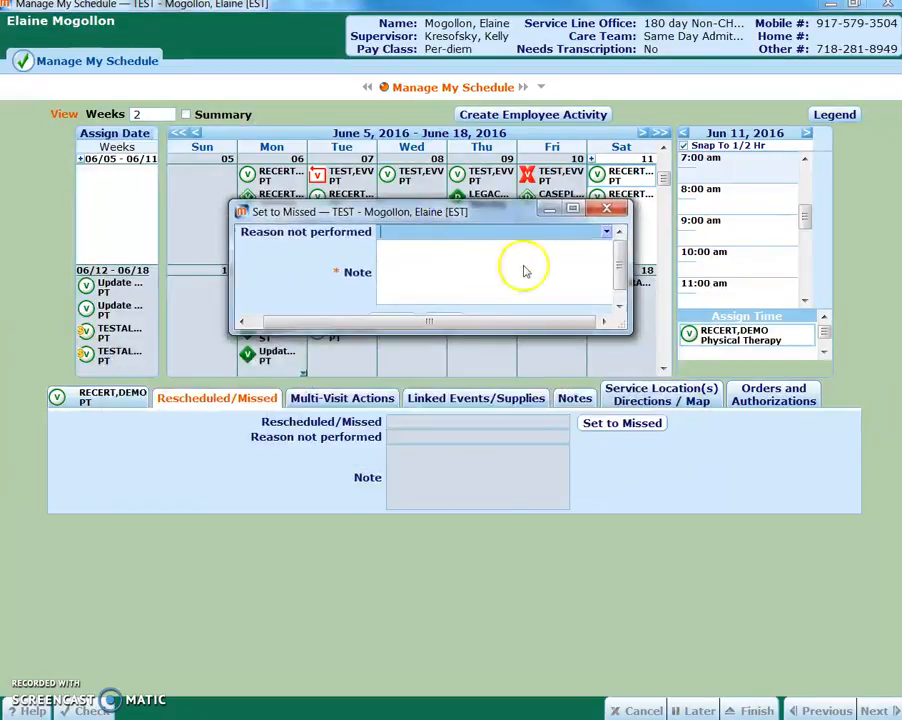
click(605, 233)
drag(624, 239, 623, 310)
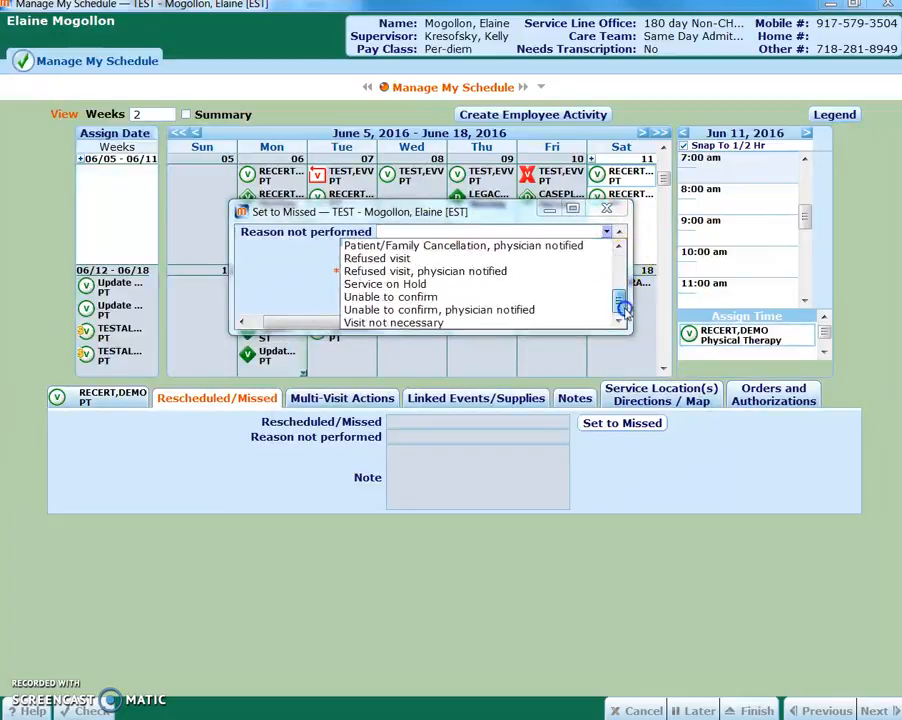
click(408, 324)
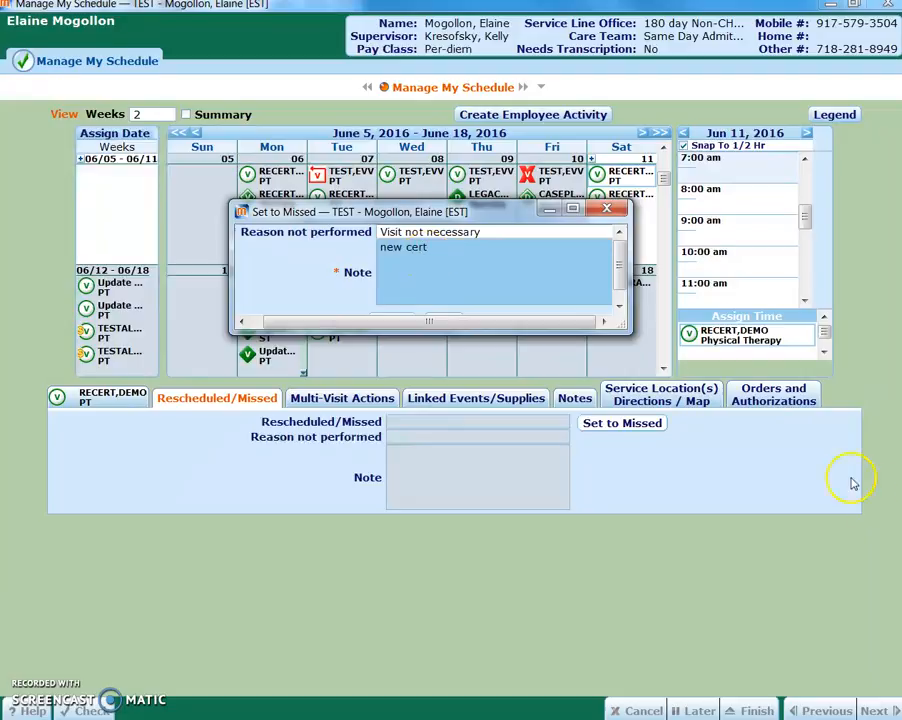
scroll(459, 272, down, 3)
click(447, 308)
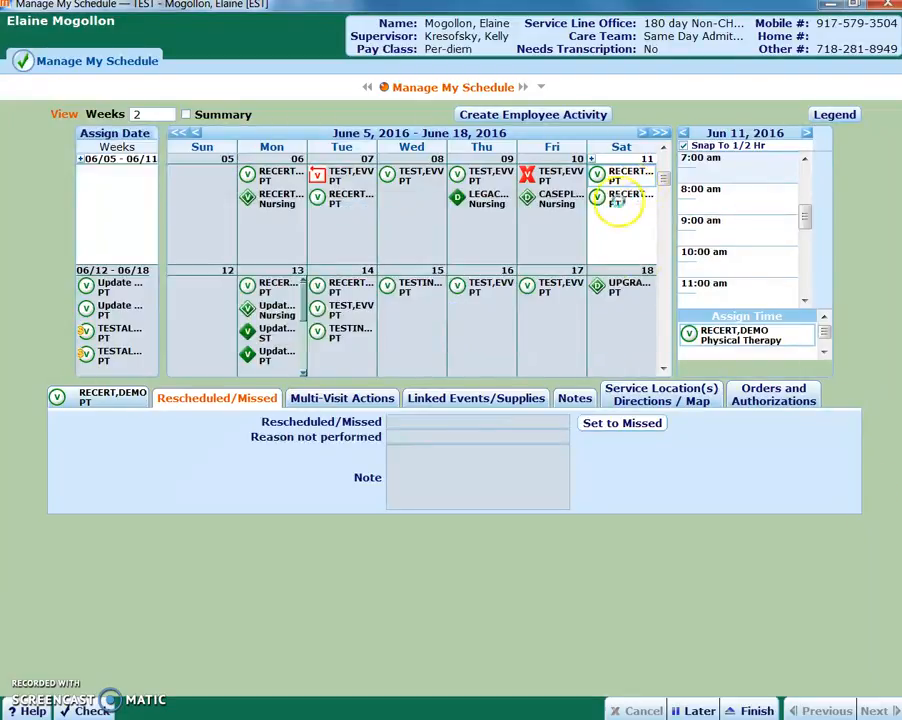
Set the remaining June 11 PT visit to missed with the reason "Visit not necessary" and a short note
click(625, 172)
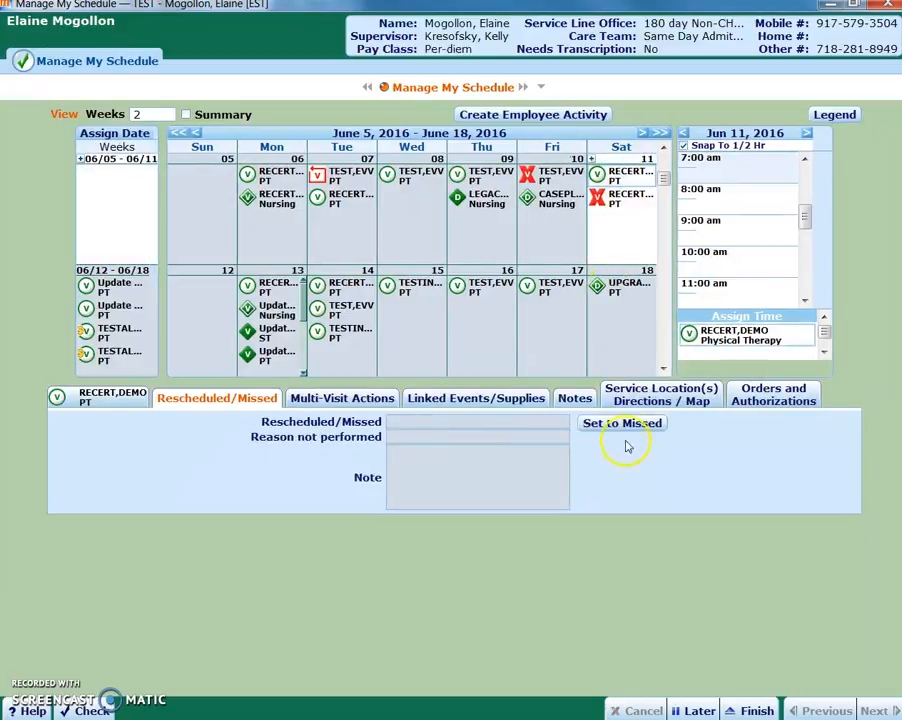
click(622, 423)
drag(304, 360, 464, 278)
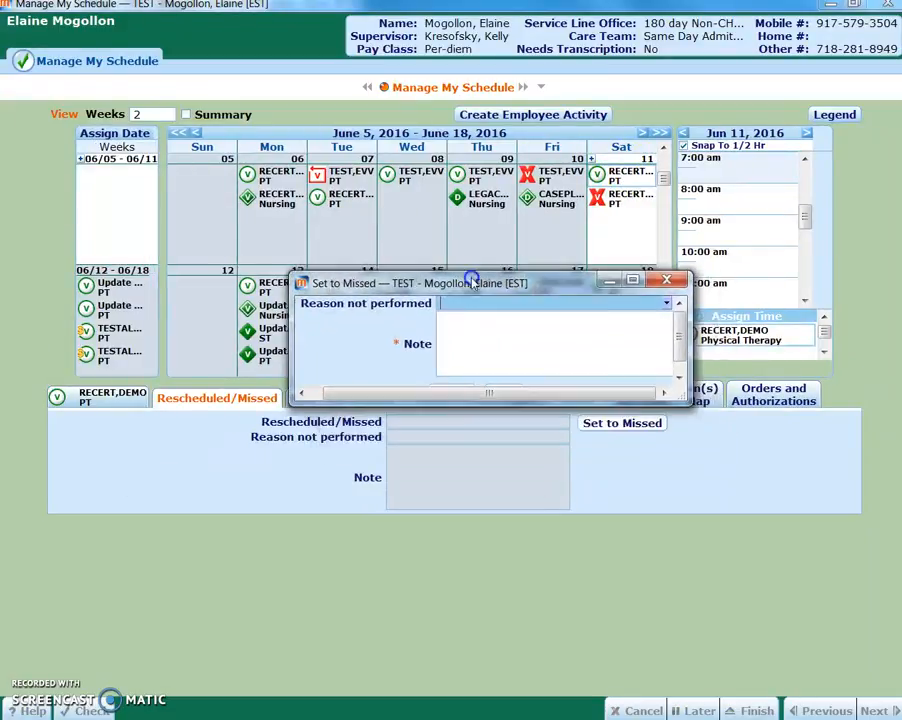
click(666, 303)
scroll(670, 350, down, 5)
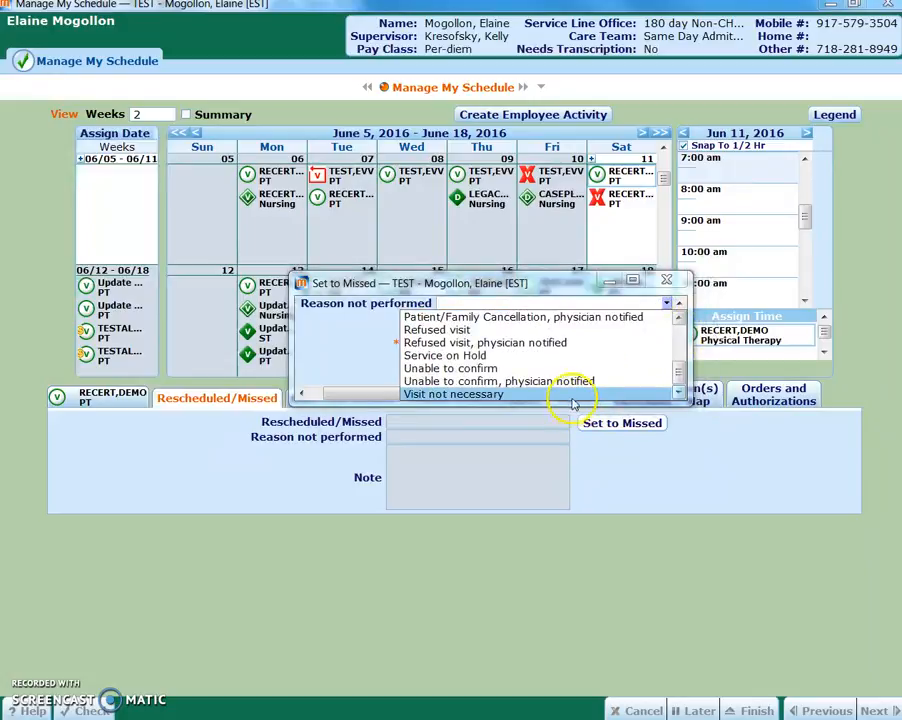
click(572, 395)
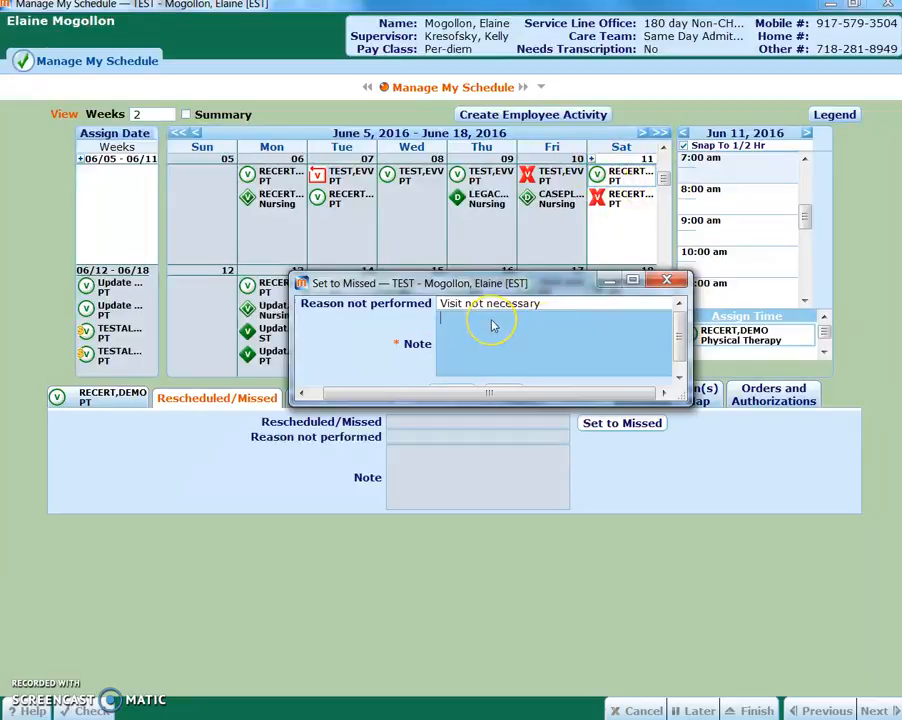
text(t)
scroll(570, 324, down, 2)
click(510, 378)
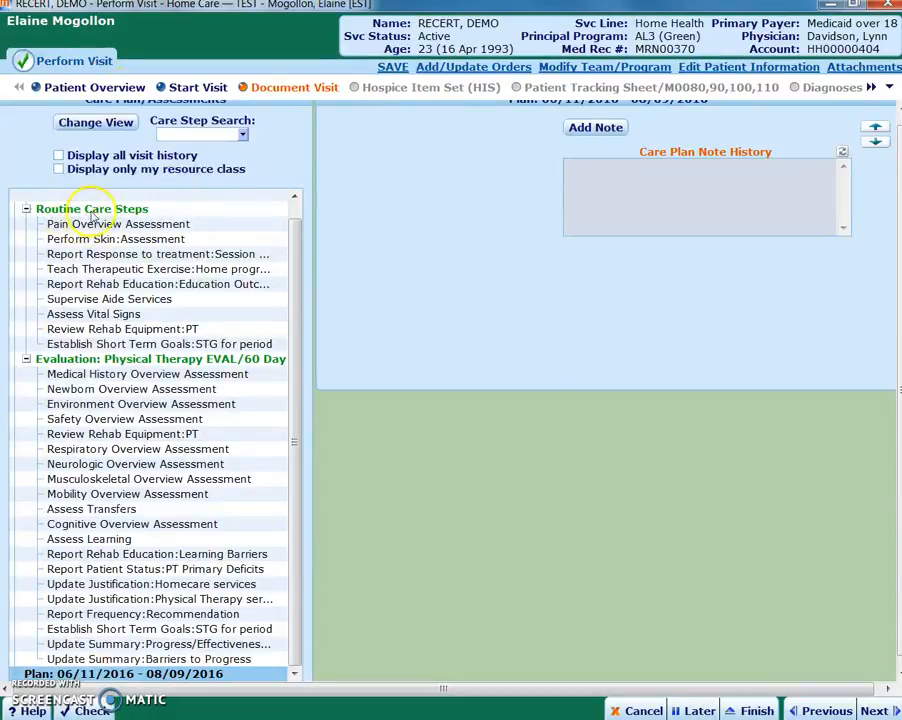
Document Review Rehab Equipment:PT under the evaluation with Gait Trainer, AFO, KAFO, Knee extension splints and Bathing Chair, adding the note "details"
drag(292, 238, 299, 208)
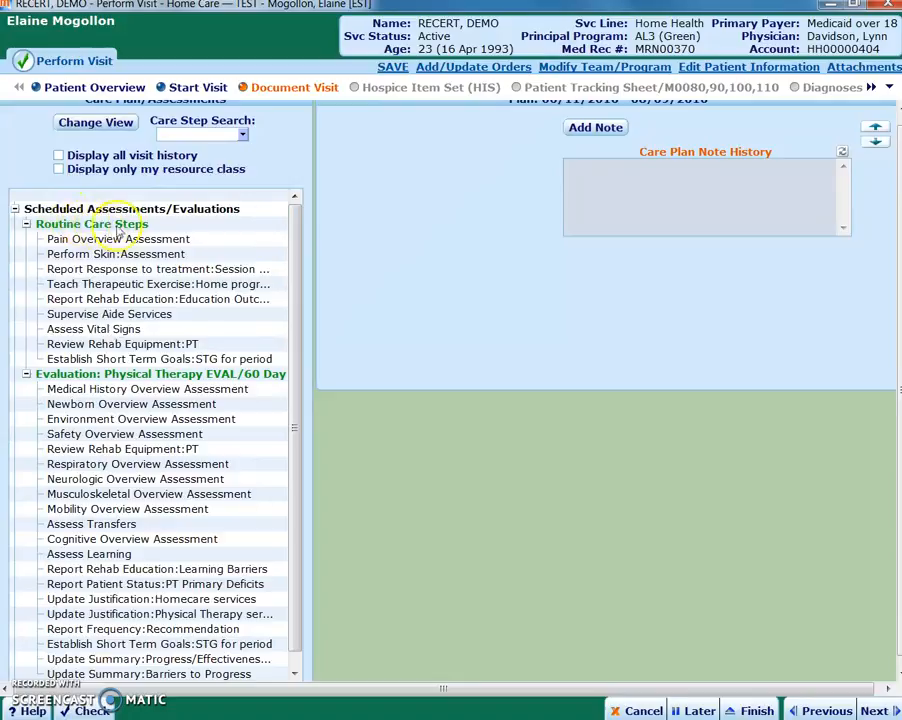
scroll(290, 264, down, 1)
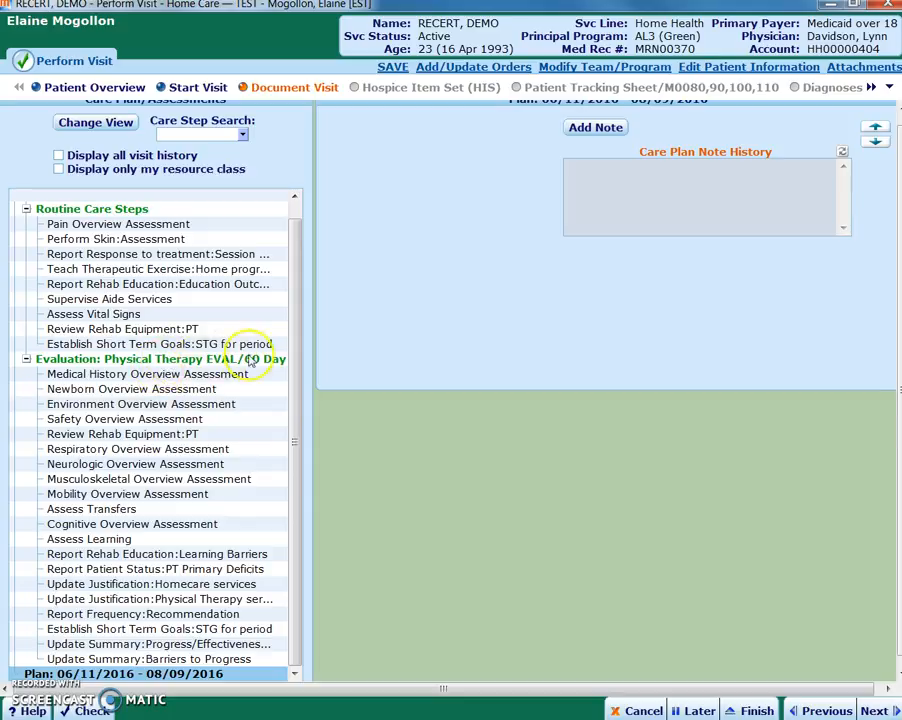
click(185, 435)
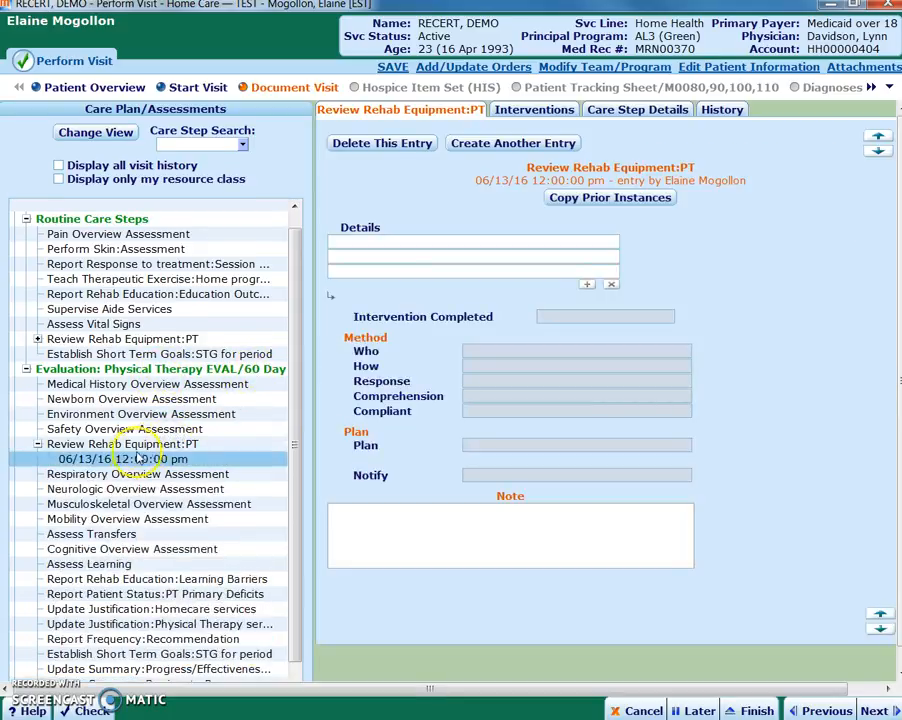
click(600, 241)
click(614, 244)
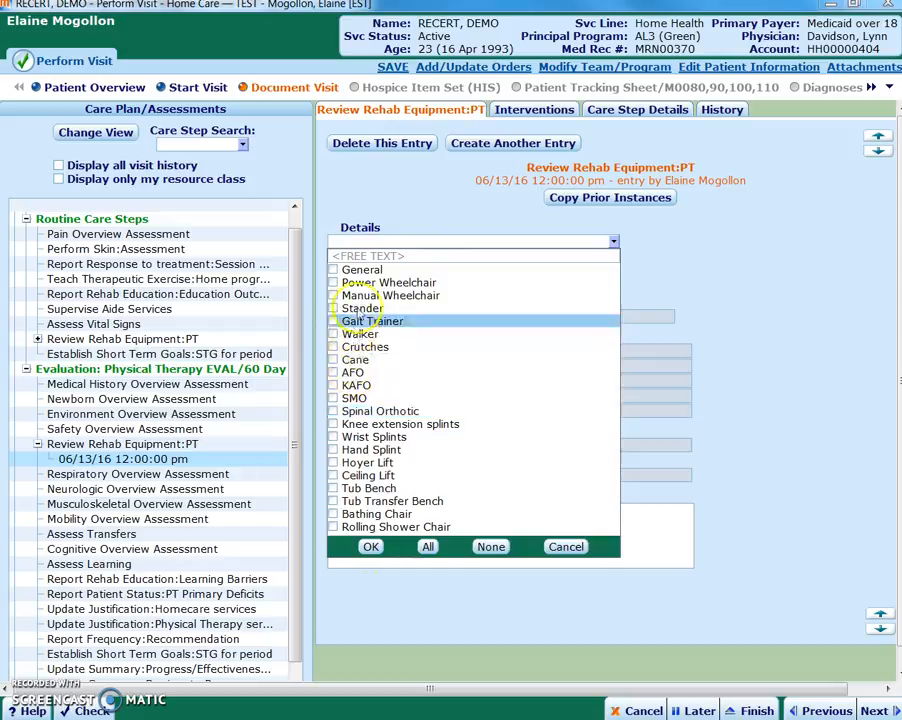
click(355, 321)
click(352, 372)
click(358, 385)
click(362, 424)
click(368, 514)
click(371, 547)
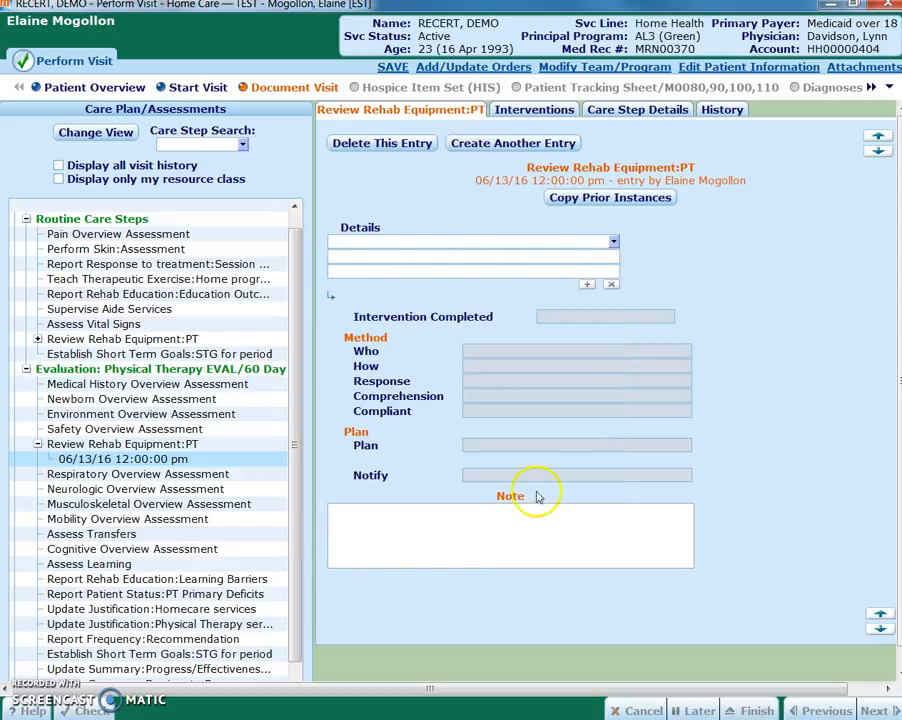
click(672, 529)
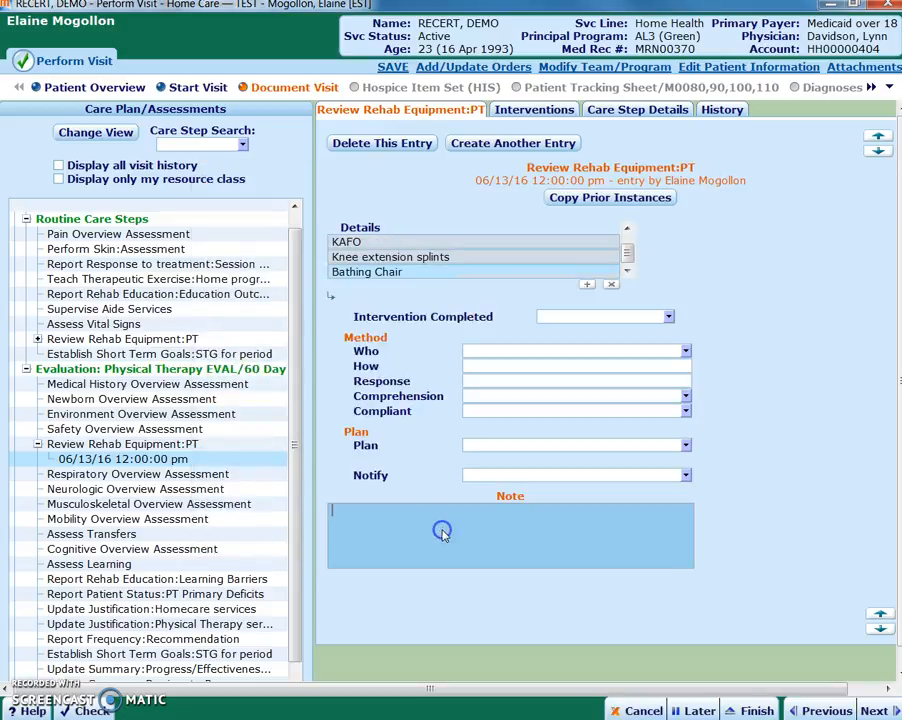
text(details)
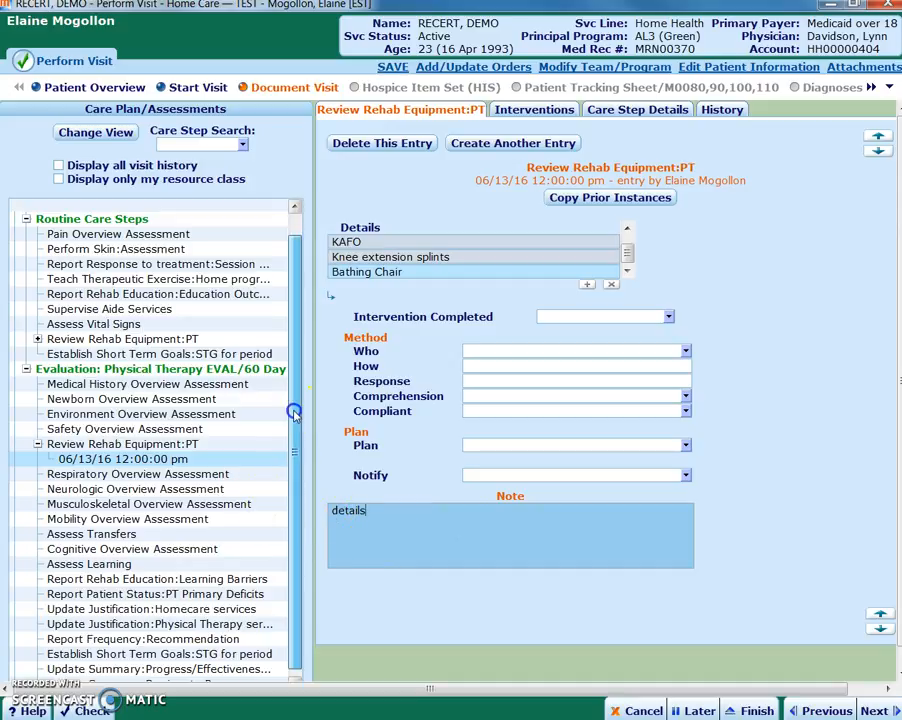
Document PT Primary Deficits with poor coordination/motor control, weakness/decreased muscle strength, impaired bed mobility and abnormal/compensatory movement patterns, adding the note "pat. specific details"
scroll(292, 430, down, 1)
click(172, 579)
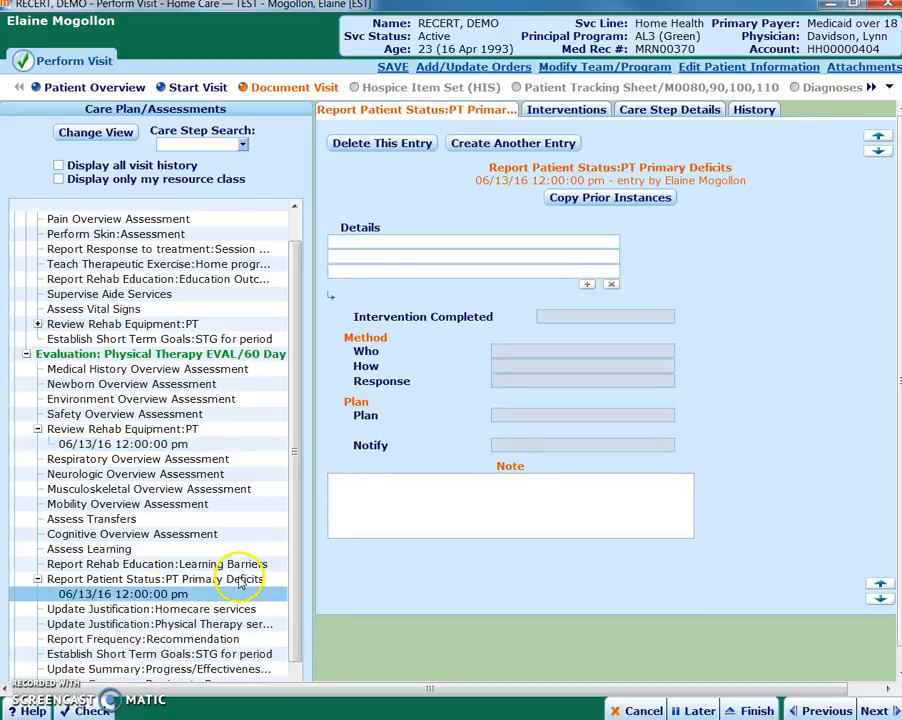
click(604, 242)
click(614, 242)
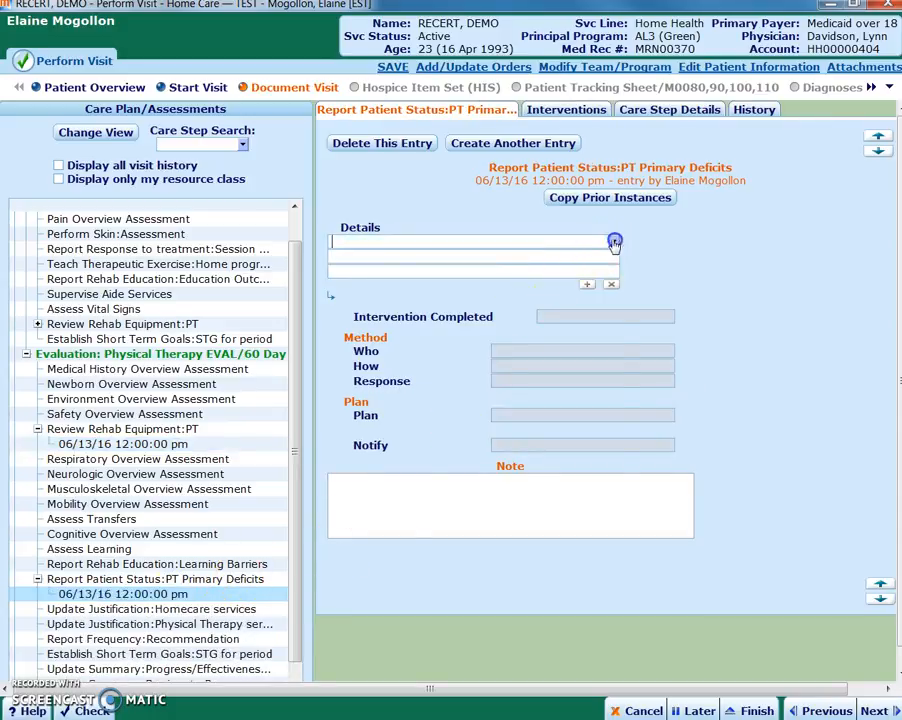
click(366, 295)
click(376, 346)
click(380, 437)
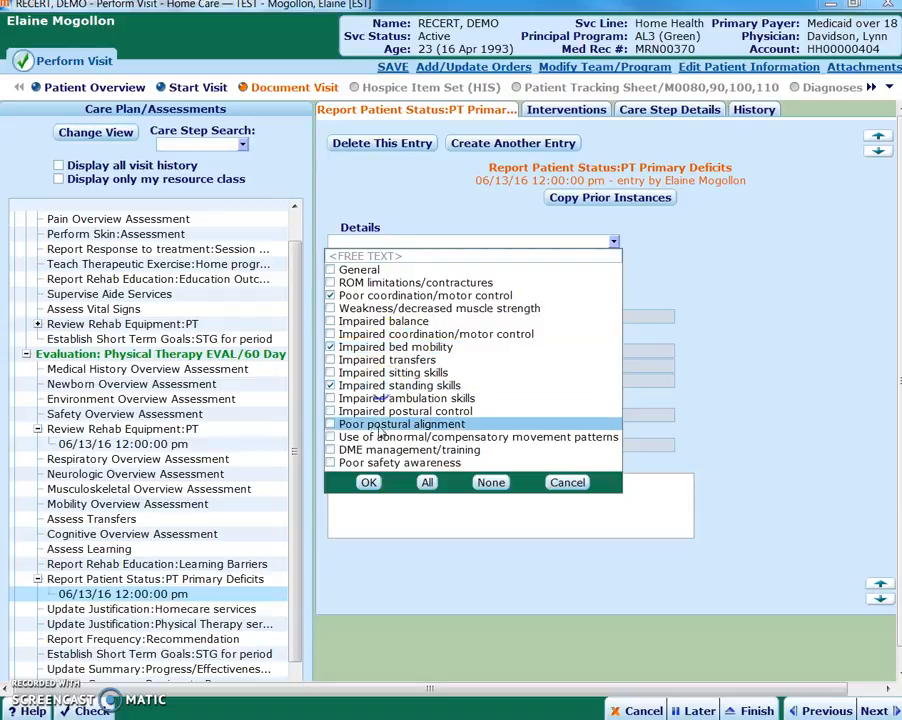
click(380, 308)
click(368, 482)
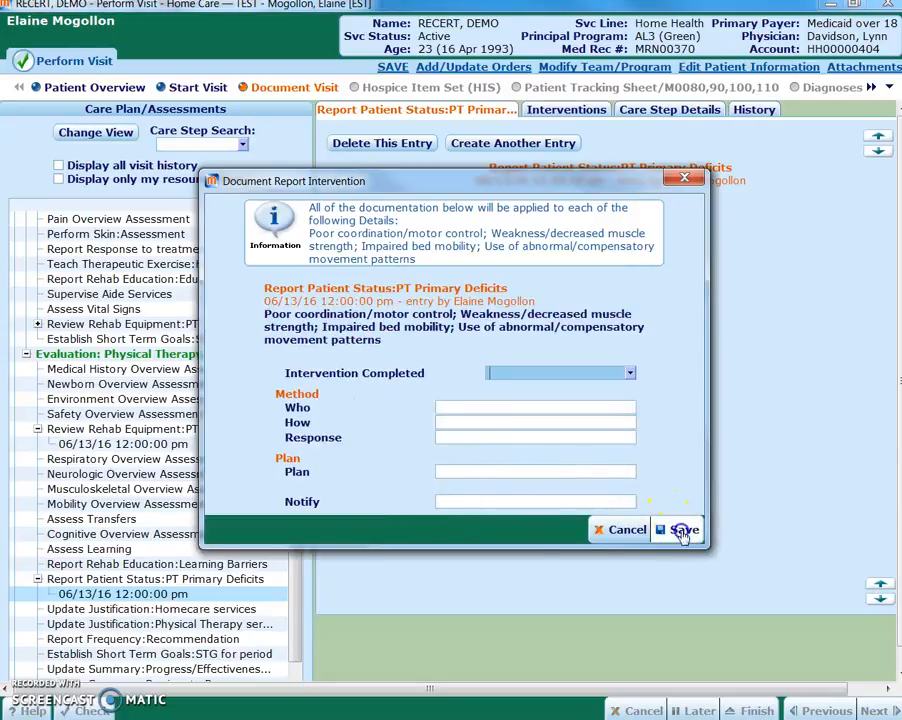
click(683, 529)
click(426, 505)
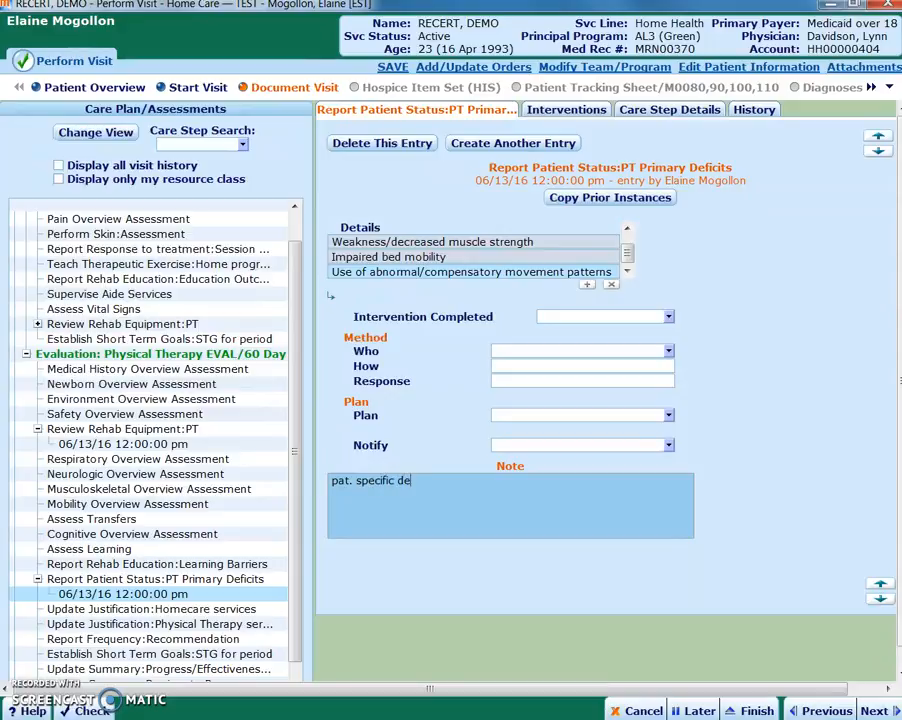
Document Update Justification:Homecare services with deterioration without skilled intervention, home training, medically fragile, maximal assistance, lack of accessible transportation and both school-based services reasons
click(180, 608)
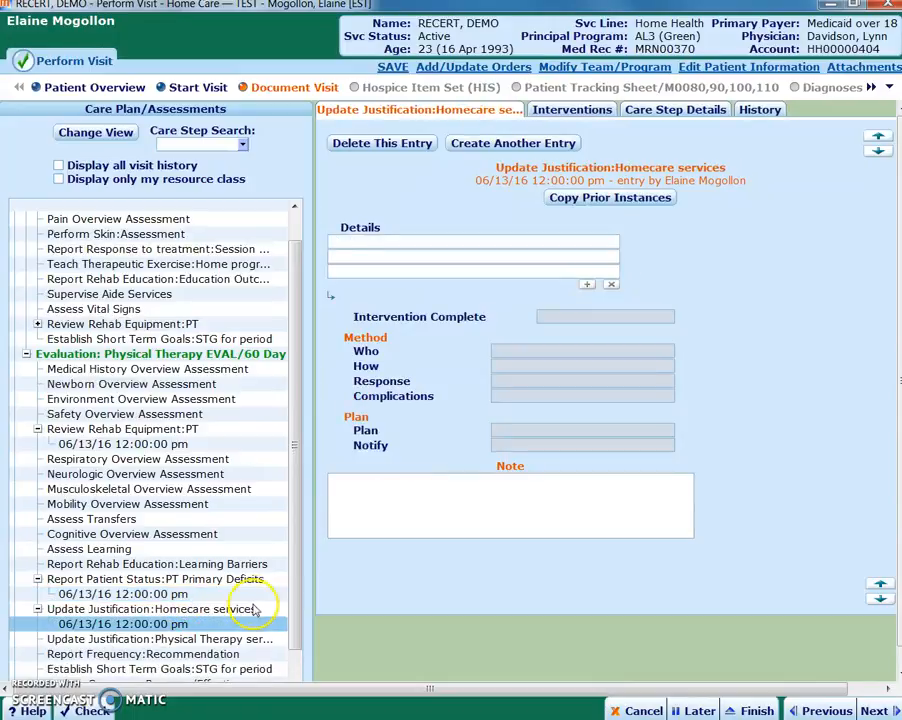
click(600, 242)
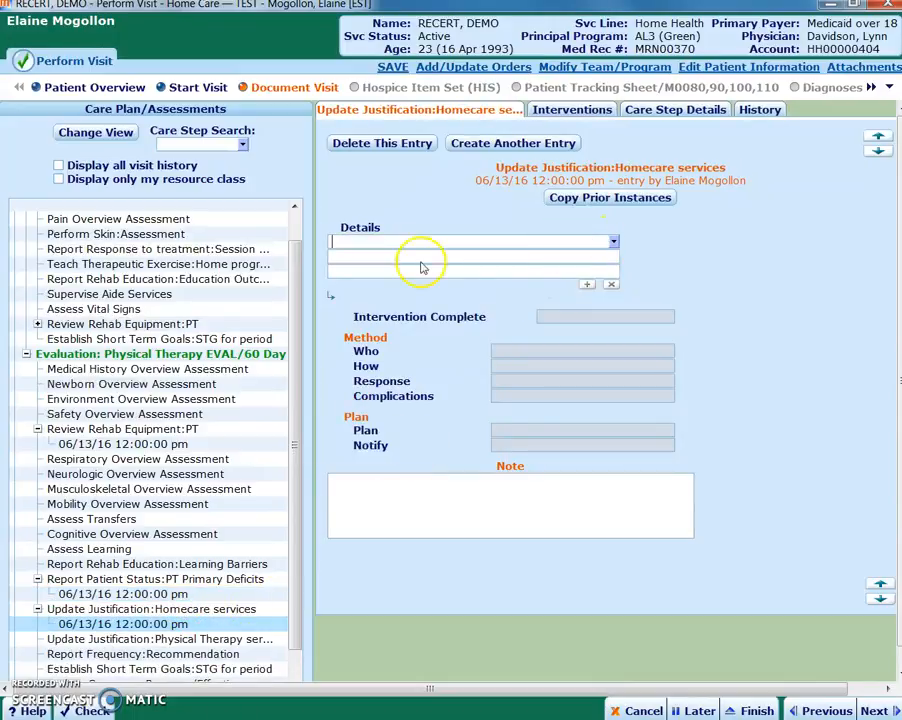
click(330, 284)
click(300, 295)
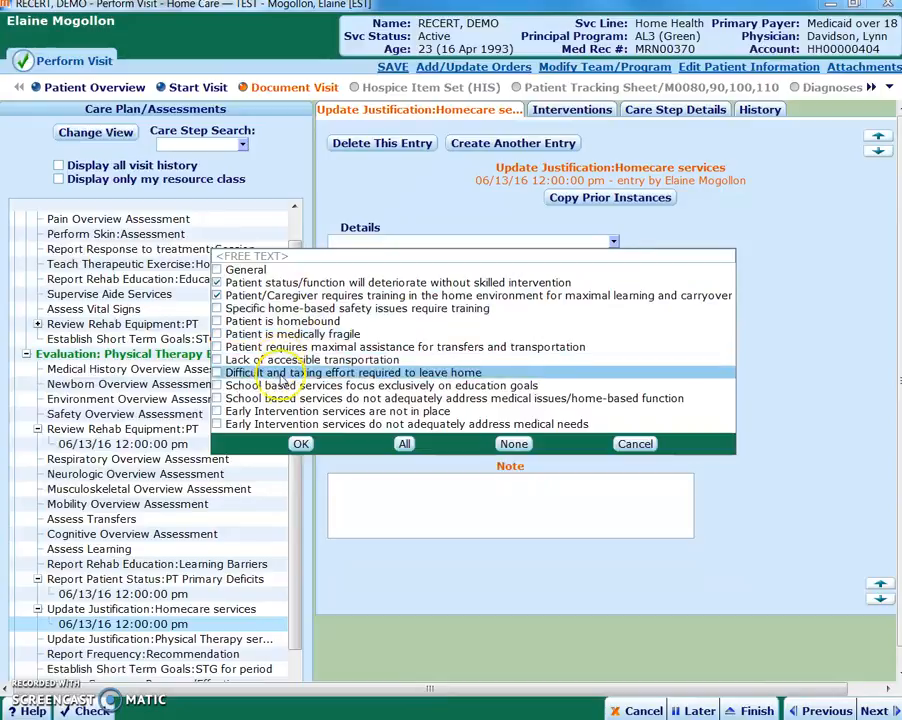
click(285, 398)
click(276, 334)
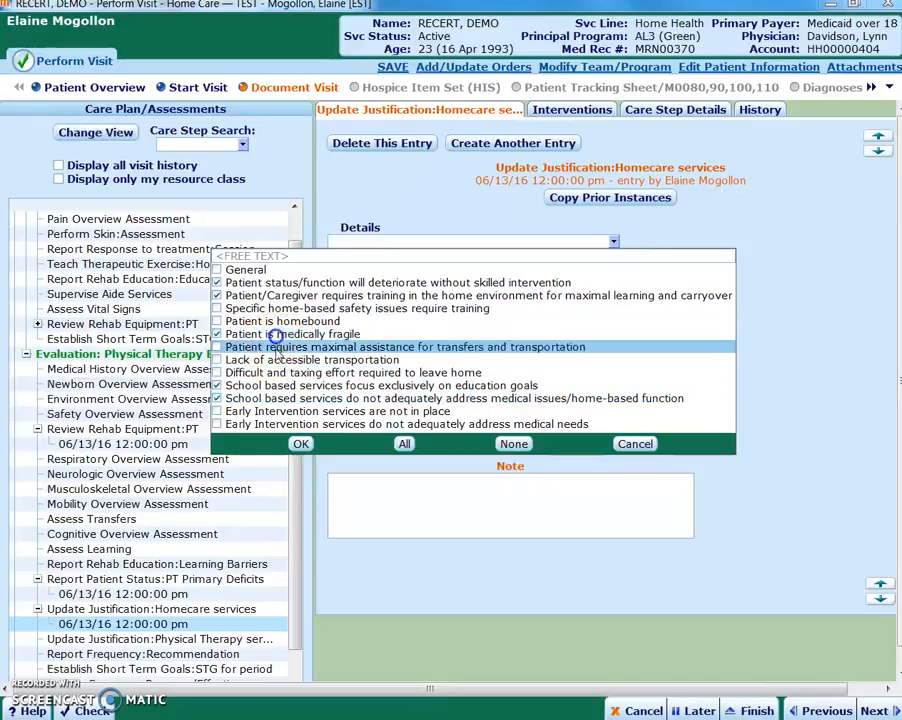
click(276, 347)
click(277, 360)
click(300, 443)
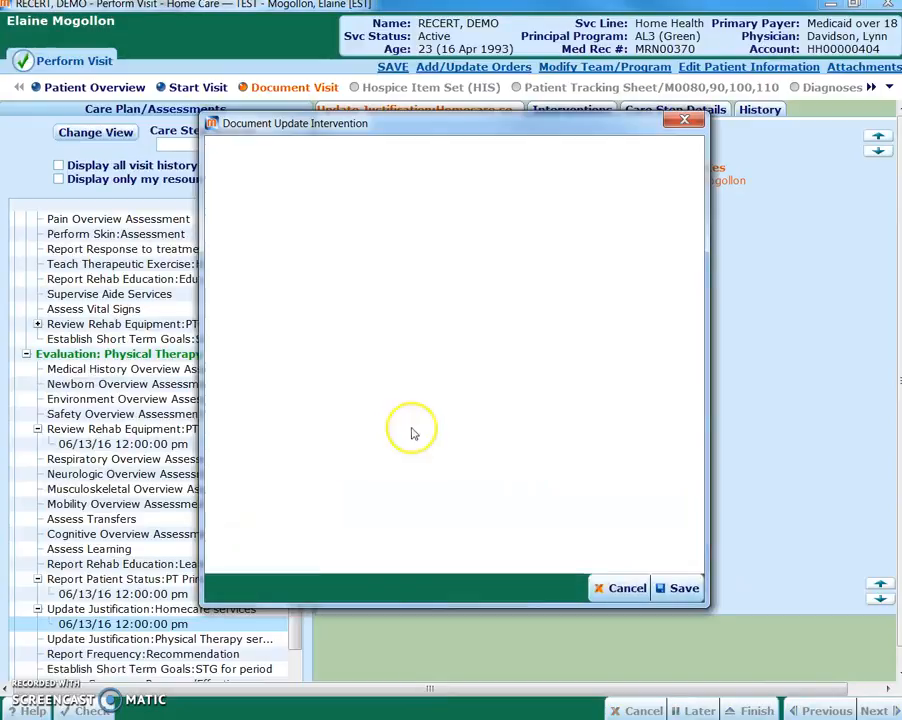
click(683, 589)
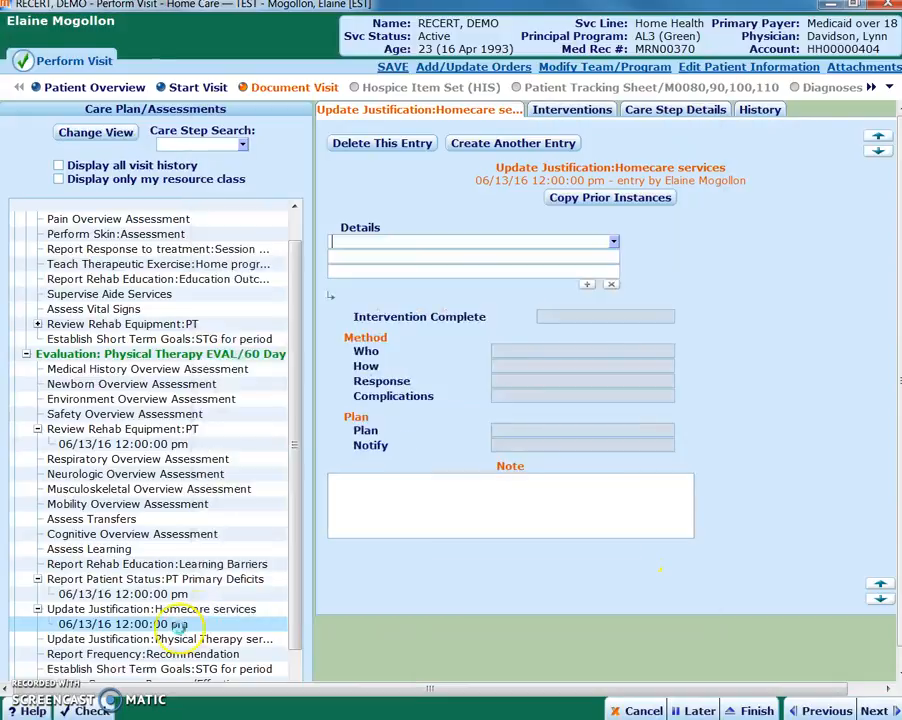
Under Update Justification:Physical Therapy services, select ROM deficits/contractures, strength deficits/weakness, respiratory issues, standing/ambulation deficits and endurance issues
scroll(294, 546, down, 1)
click(215, 609)
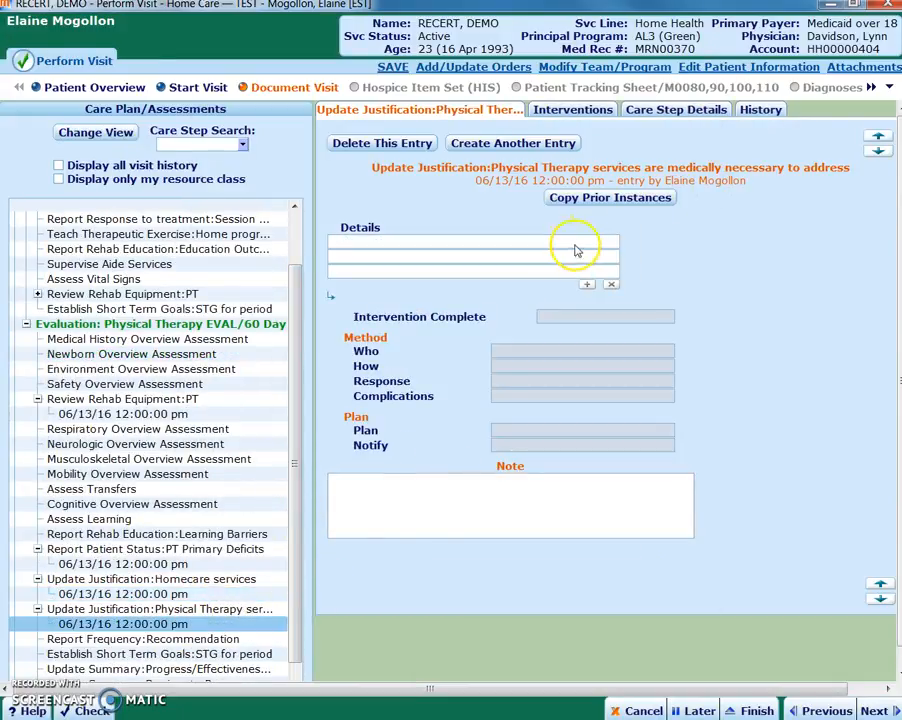
click(608, 242)
click(612, 242)
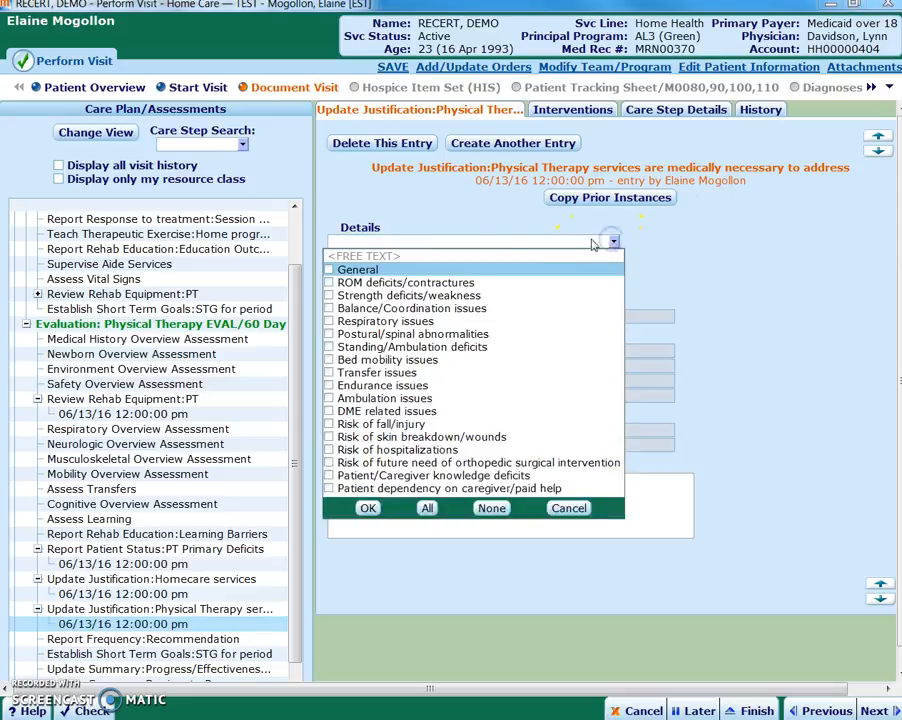
click(402, 284)
click(410, 296)
click(398, 321)
click(395, 347)
click(390, 386)
Add risk of fall/injury, risk of hospitalizations, risk of future orthopedic surgical intervention and patient/caregiver knowledge deficits to the justification, and apply the selection
click(392, 424)
click(392, 450)
click(390, 463)
click(390, 476)
click(369, 508)
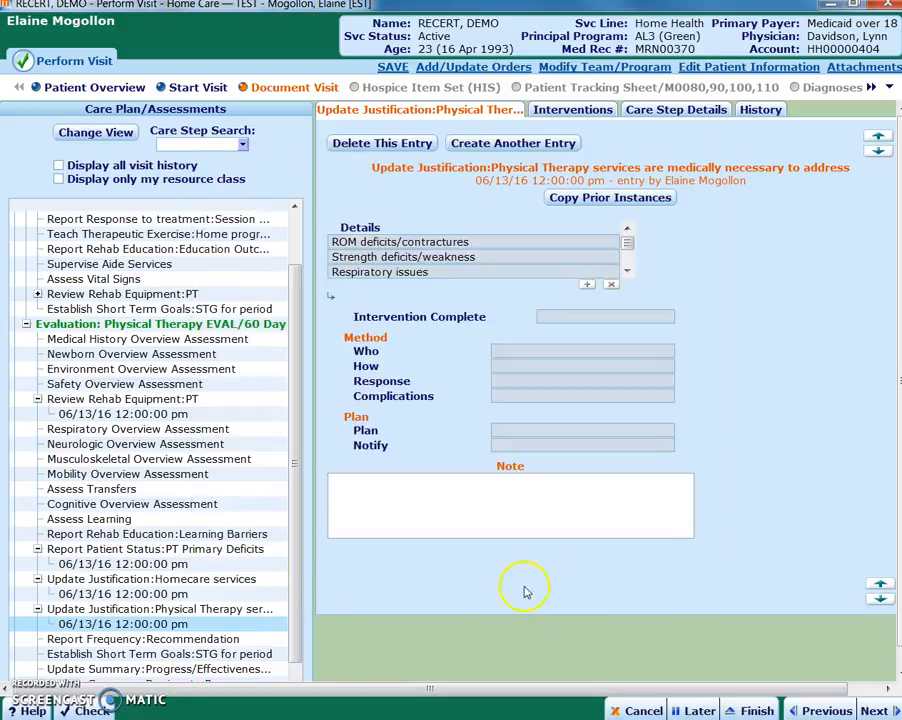
Document Report Frequency:Recommendation with PT 2x week and save the intervention
click(157, 637)
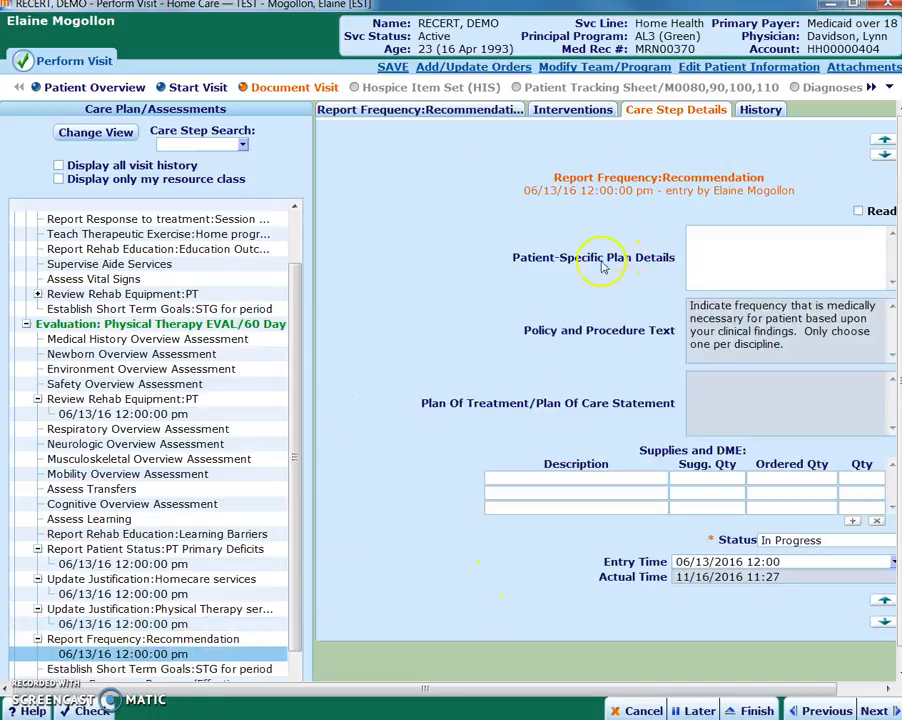
click(440, 110)
click(613, 247)
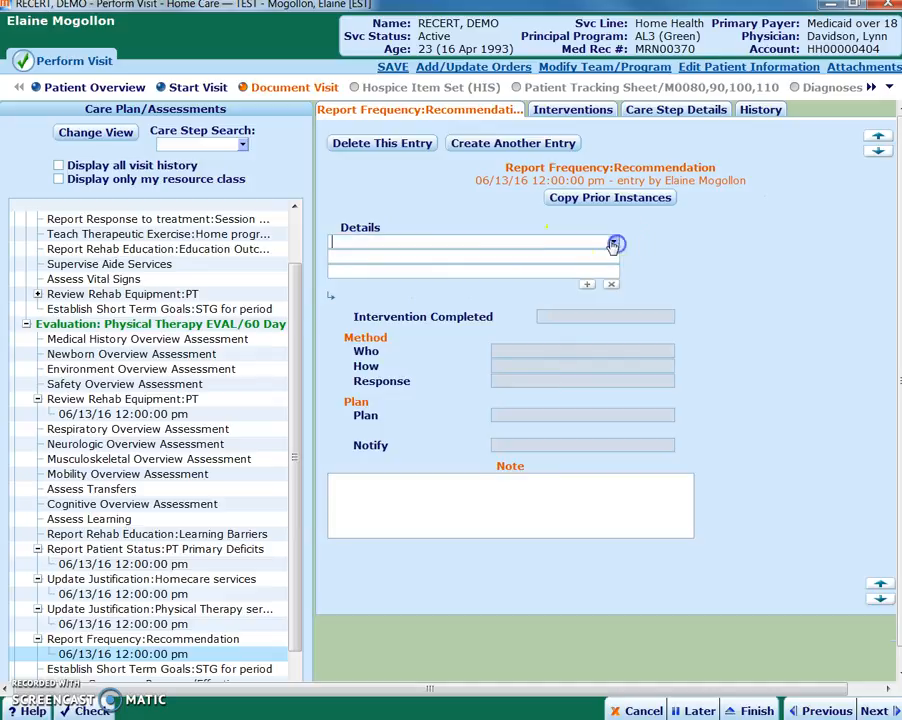
click(336, 298)
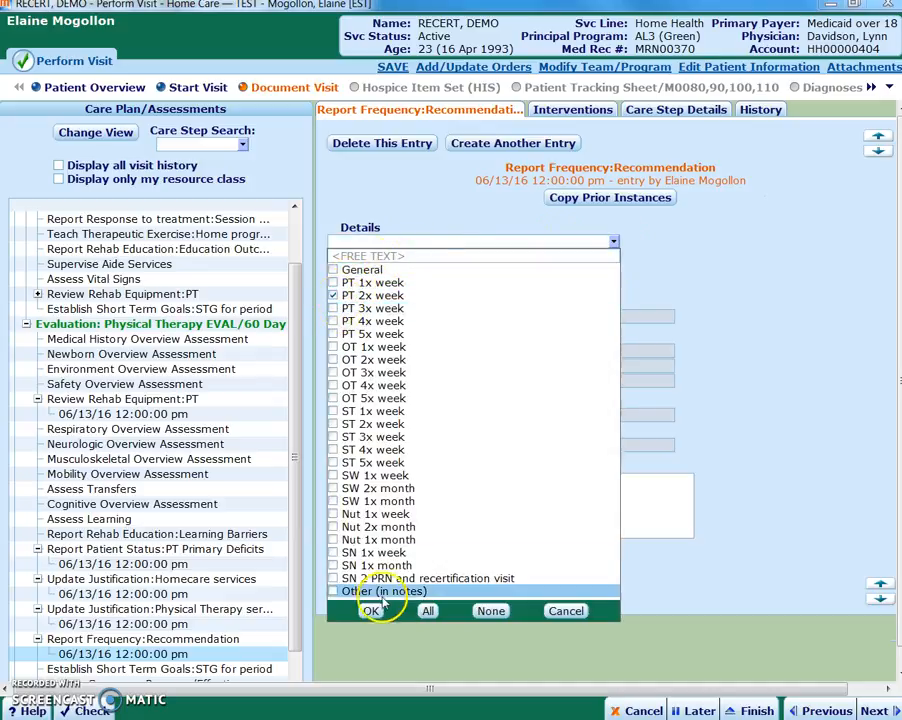
click(370, 610)
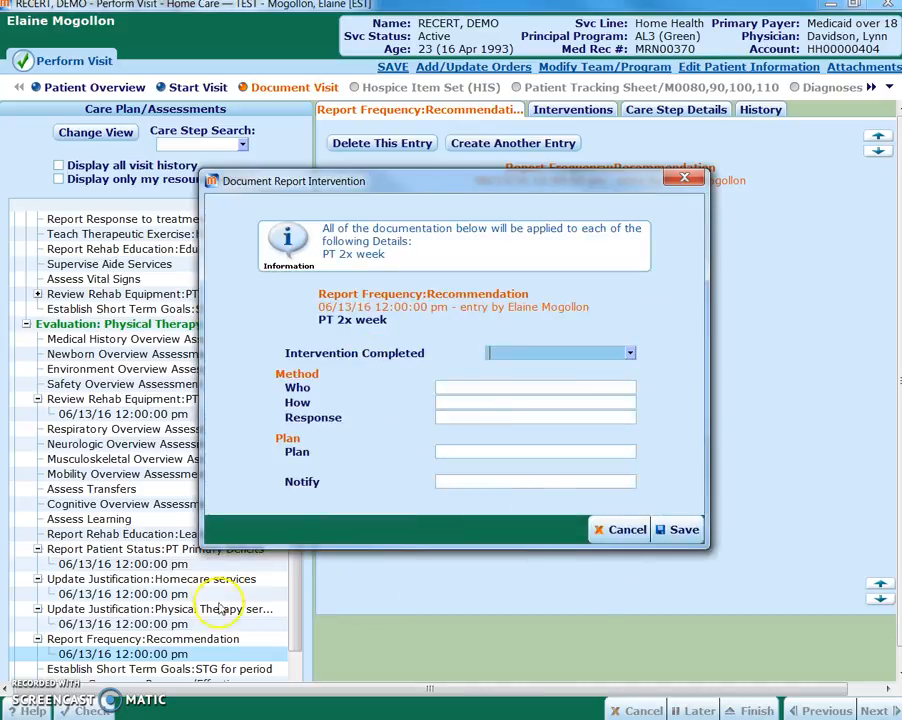
click(678, 530)
Create an Establish Short Term Goals:STG for period entry under the evaluation and check for prior instances to copy
scroll(238, 590, down, 1)
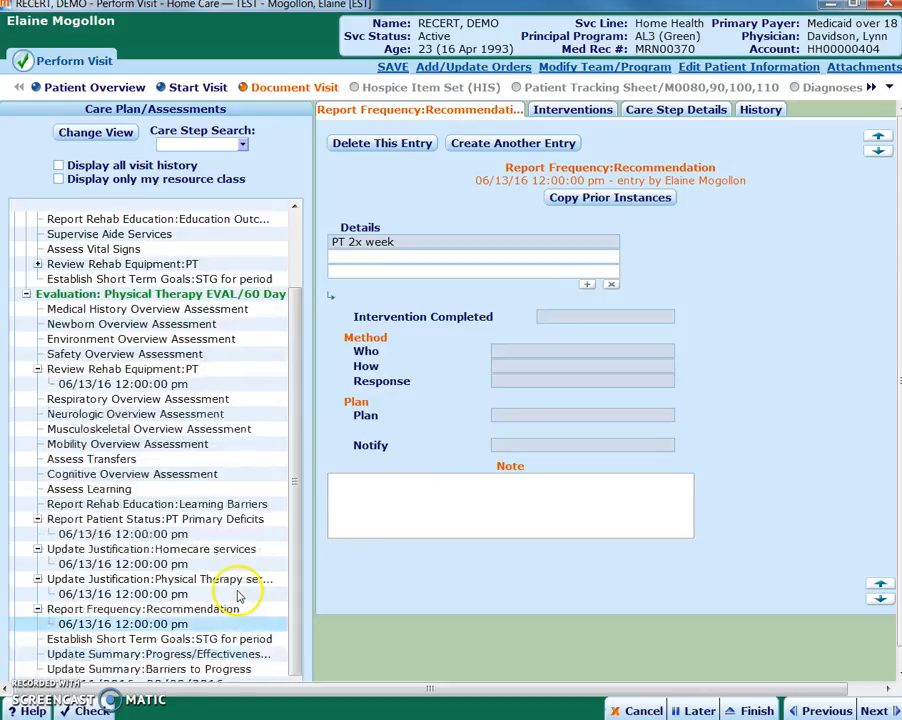
click(215, 641)
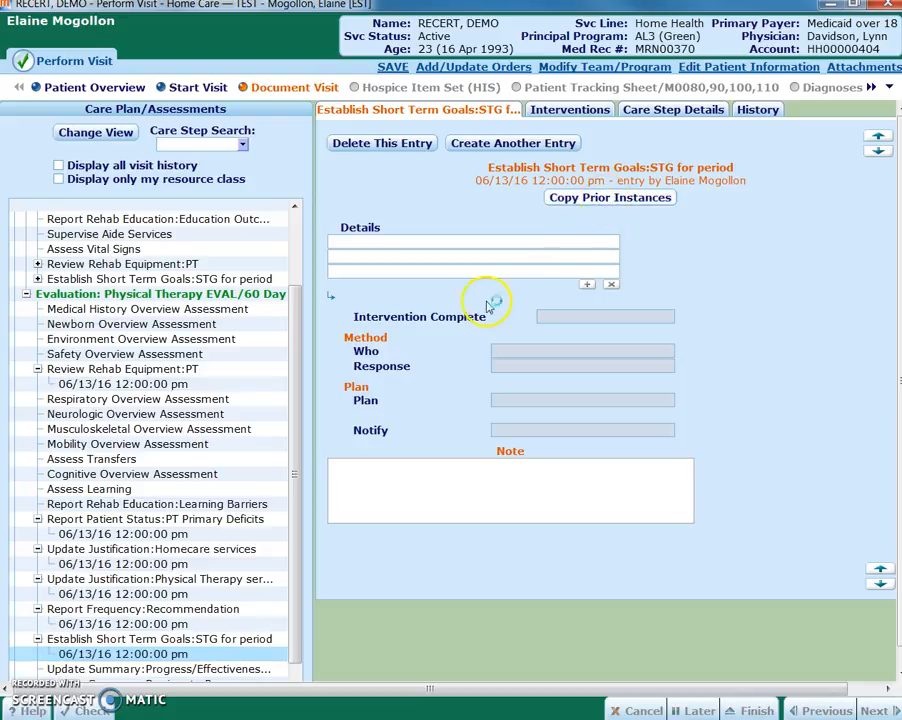
drag(0, 32, 447, 62)
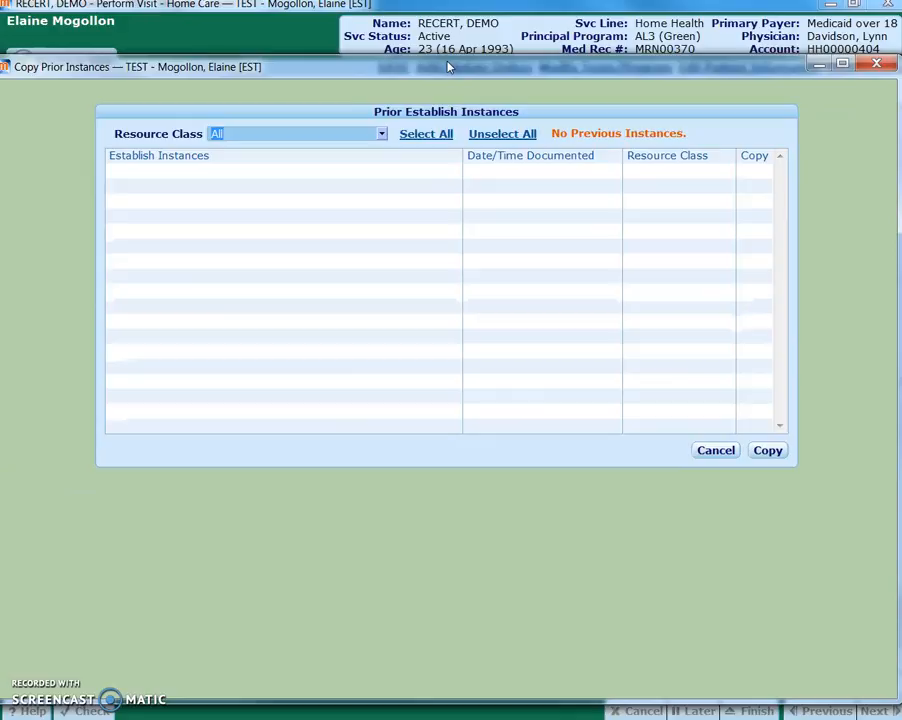
click(875, 64)
Add the free-text short term goal "patient willl perform - specific target" to the entry's details and save it
click(430, 245)
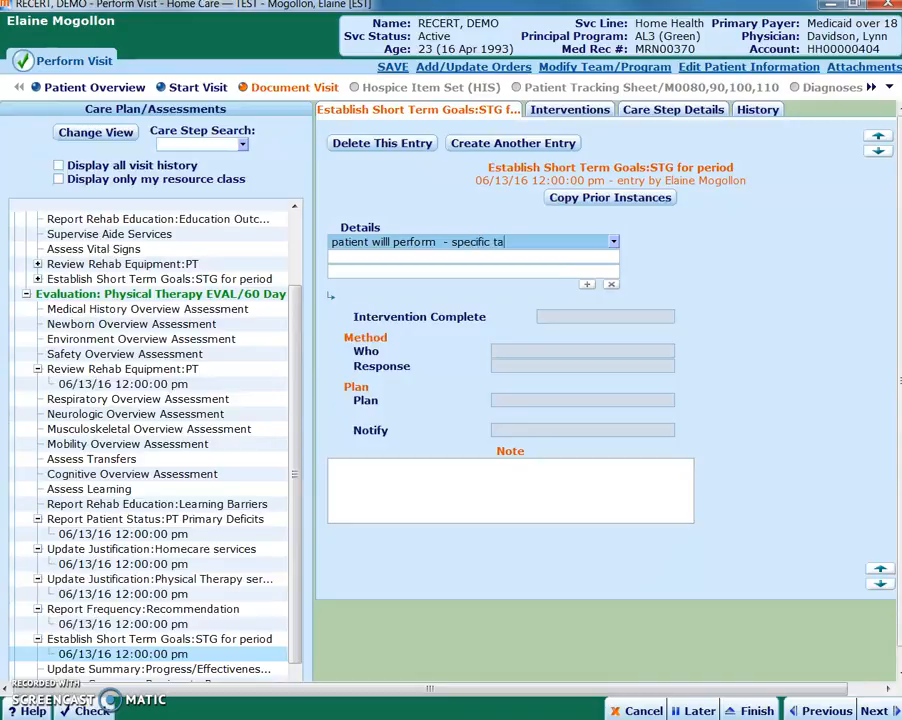
text(t)
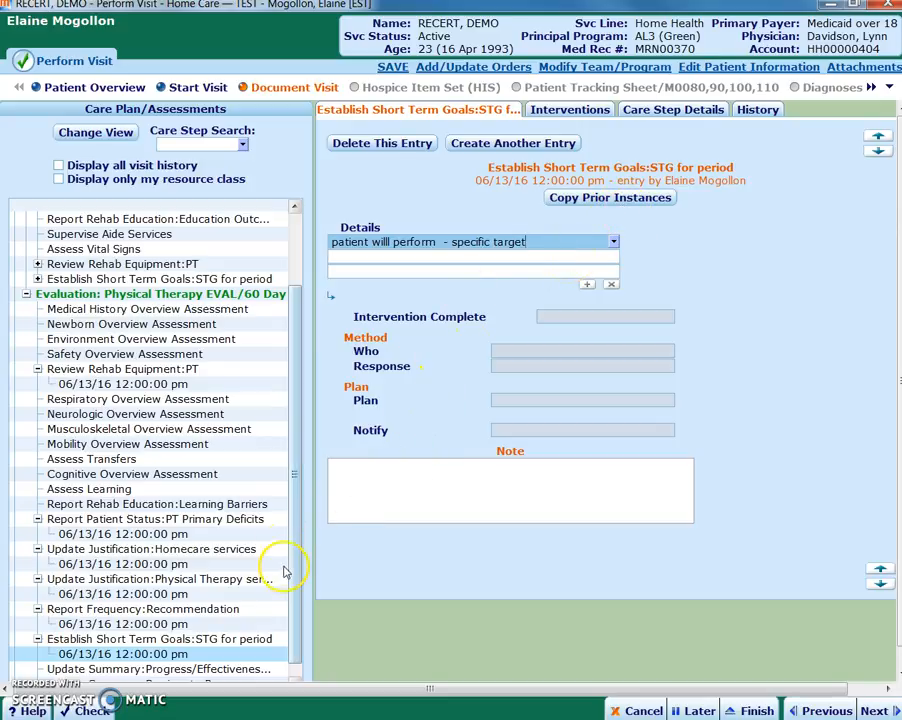
scroll(294, 562, down, 1)
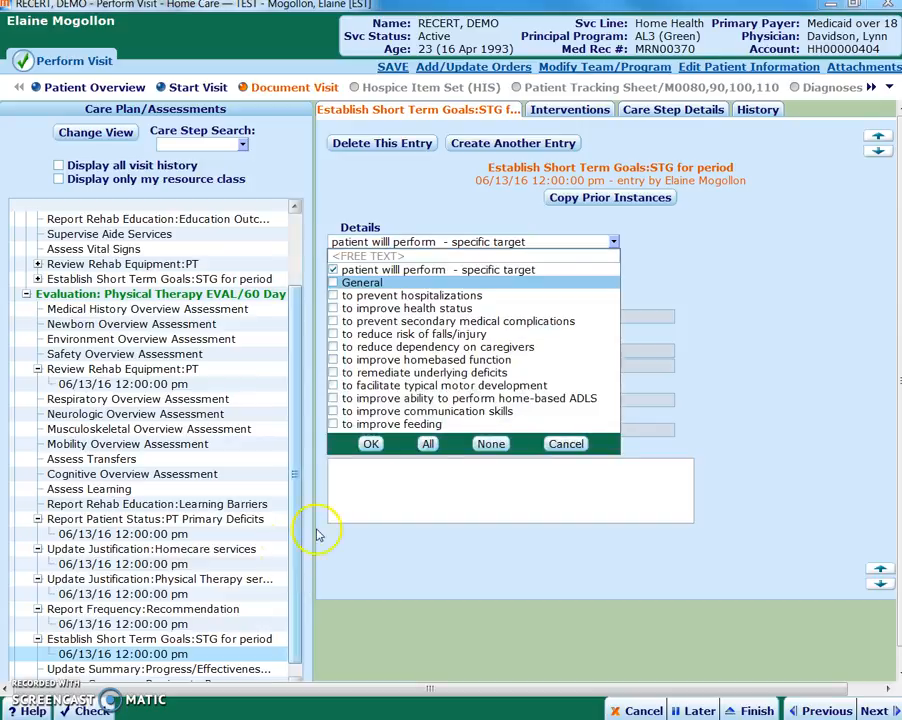
click(370, 443)
click(680, 530)
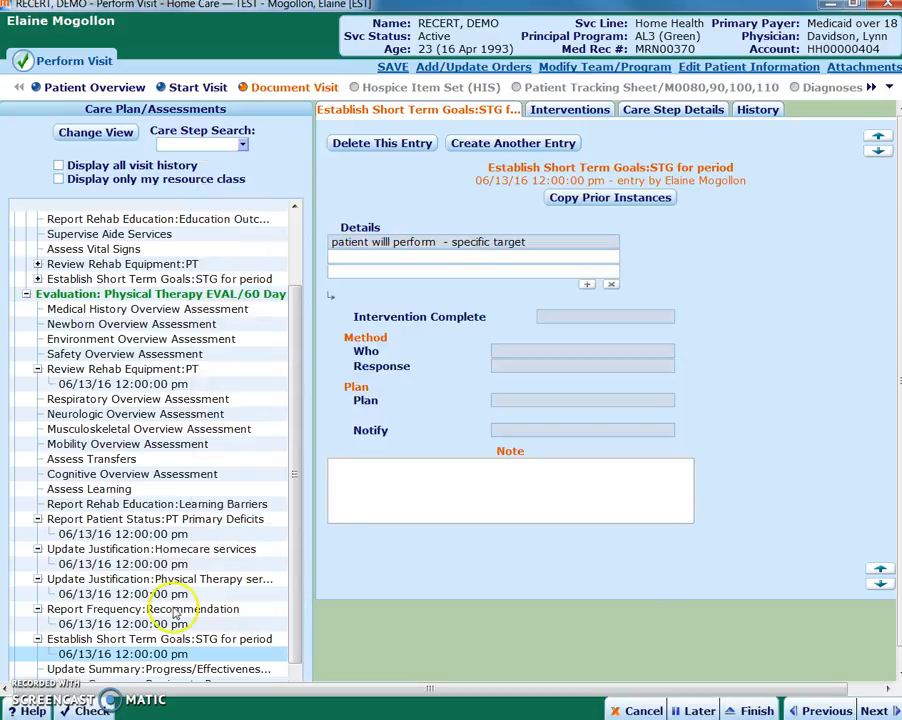
Under Update Summary:Progress/Effectiveness of Tx, select progress toward STG, no regression of functional status and patient/caregiver demonstrates understanding of safety recommendations
scroll(164, 598, down, 1)
click(164, 655)
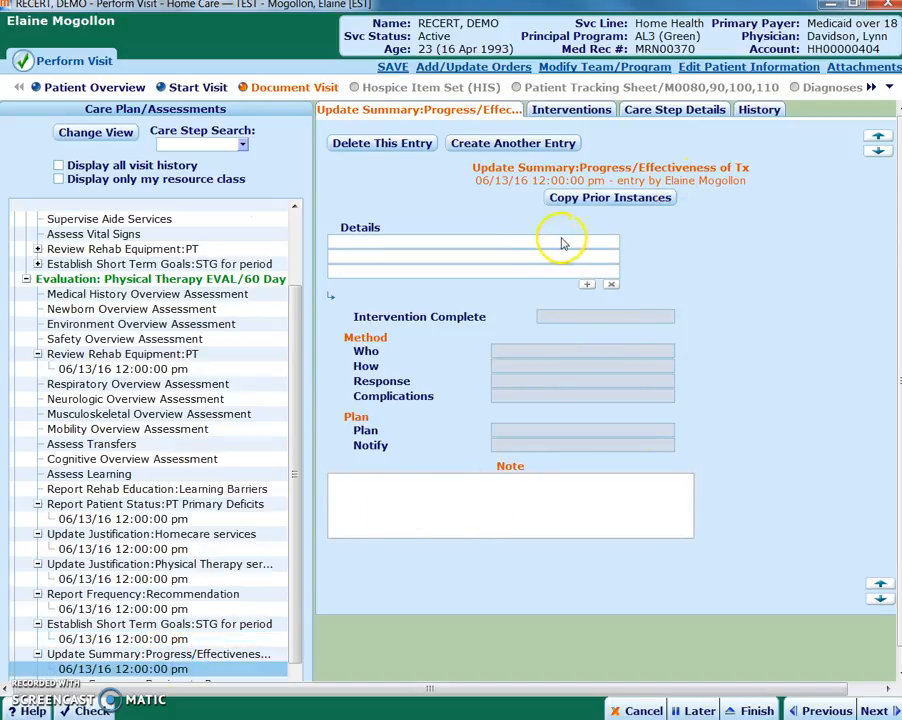
click(616, 242)
click(614, 241)
click(300, 283)
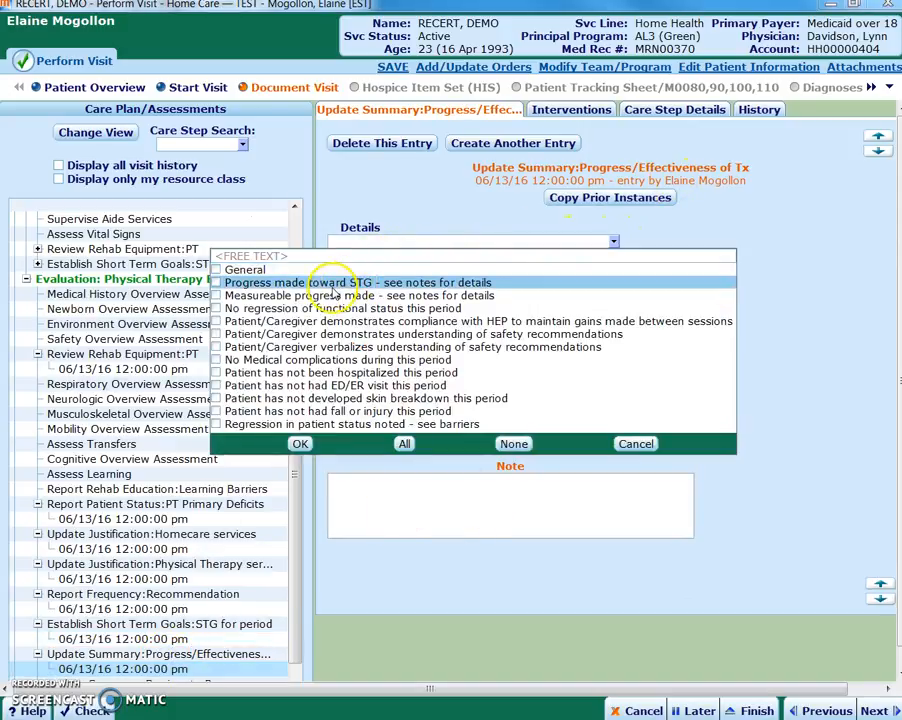
click(298, 308)
click(322, 334)
Add no medical complications, no hospitalization and no ED/ER visit this period to the progress summary, with the note "summarize progress"
click(320, 360)
click(320, 372)
click(320, 385)
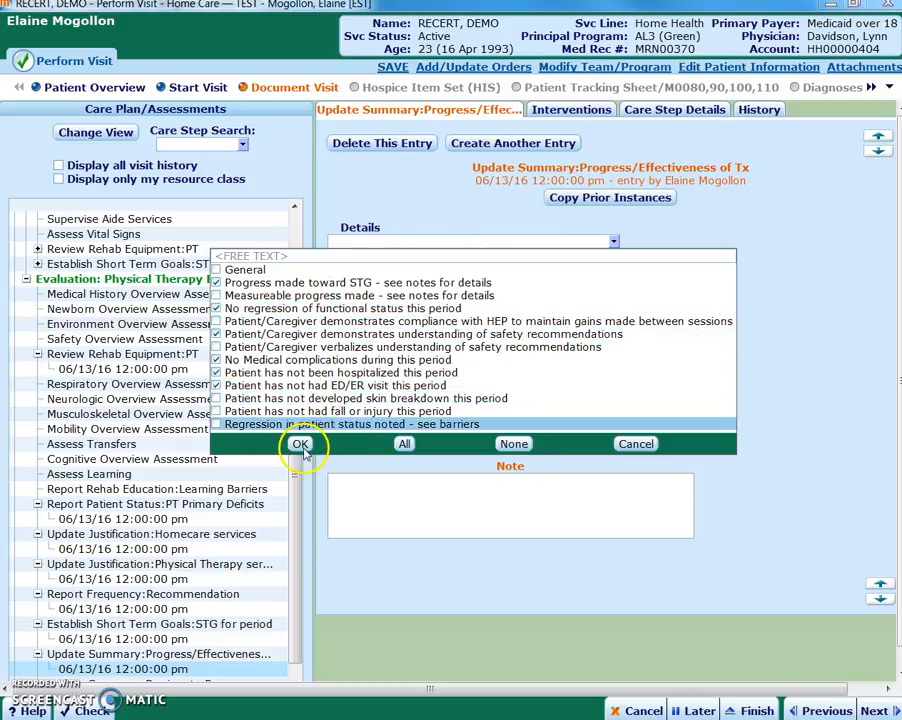
click(300, 443)
click(675, 551)
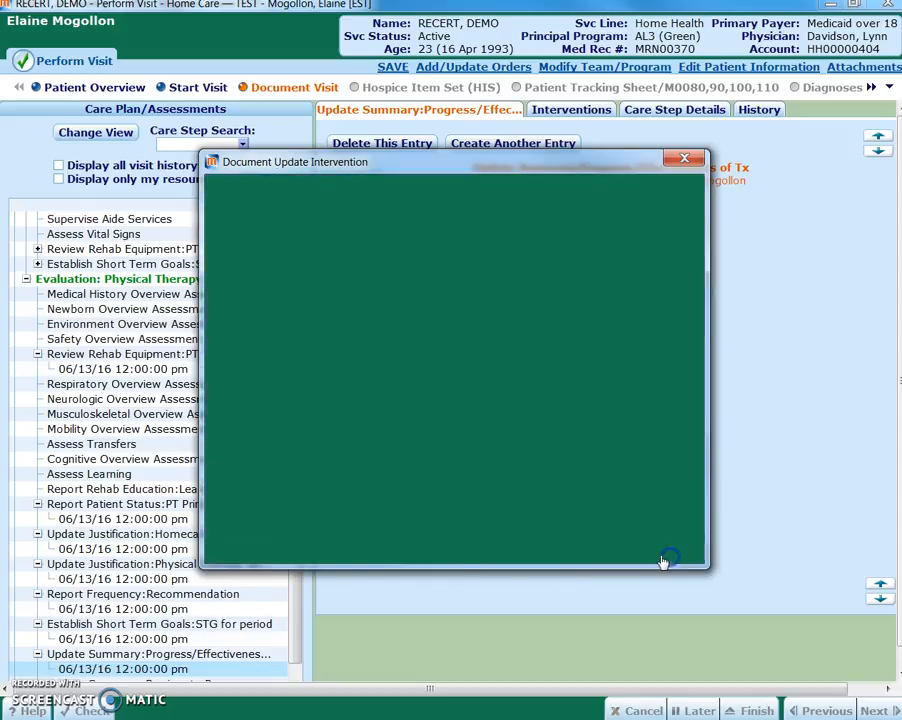
click(467, 503)
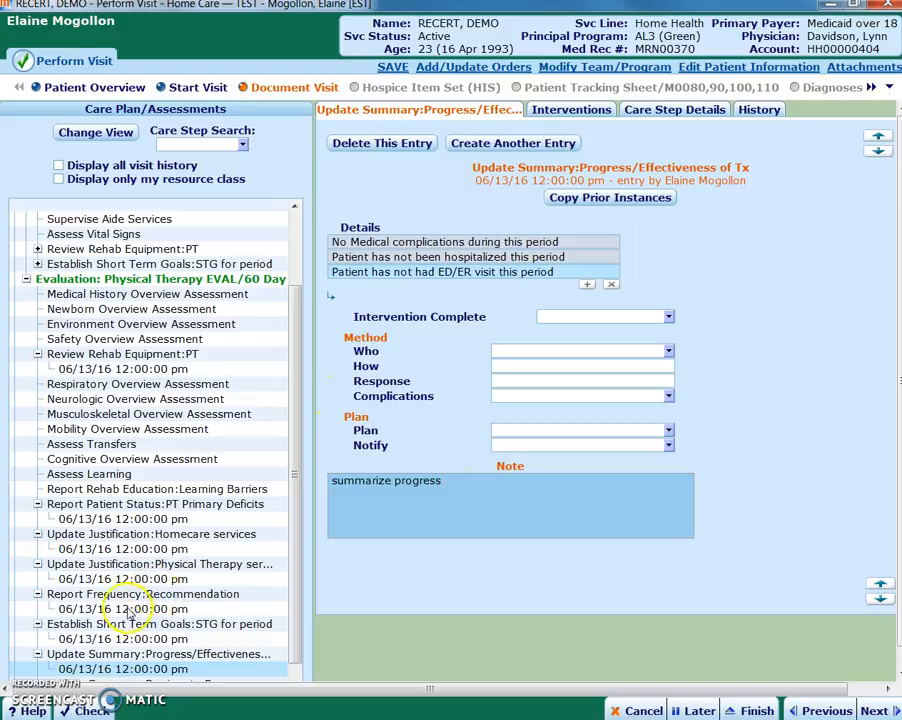
Document Update Summary:Barriers to Progress with regression in medical status, frequent illness, pain, regression in functional status and cognitive/behavioral impairment of patient
scroll(293, 575, up, 1)
scroll(201, 660, down, 2)
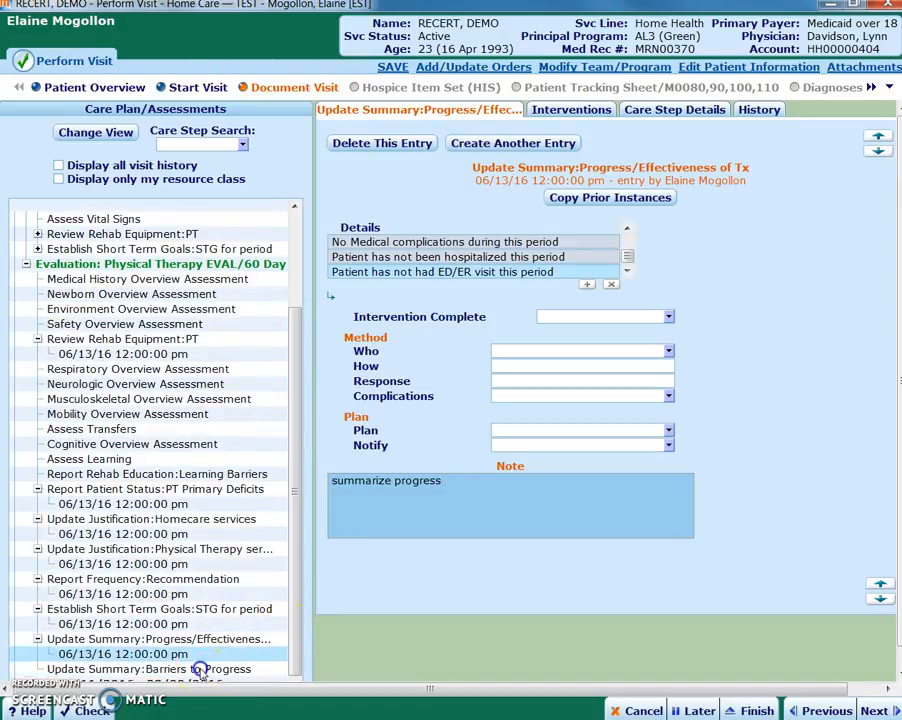
click(197, 667)
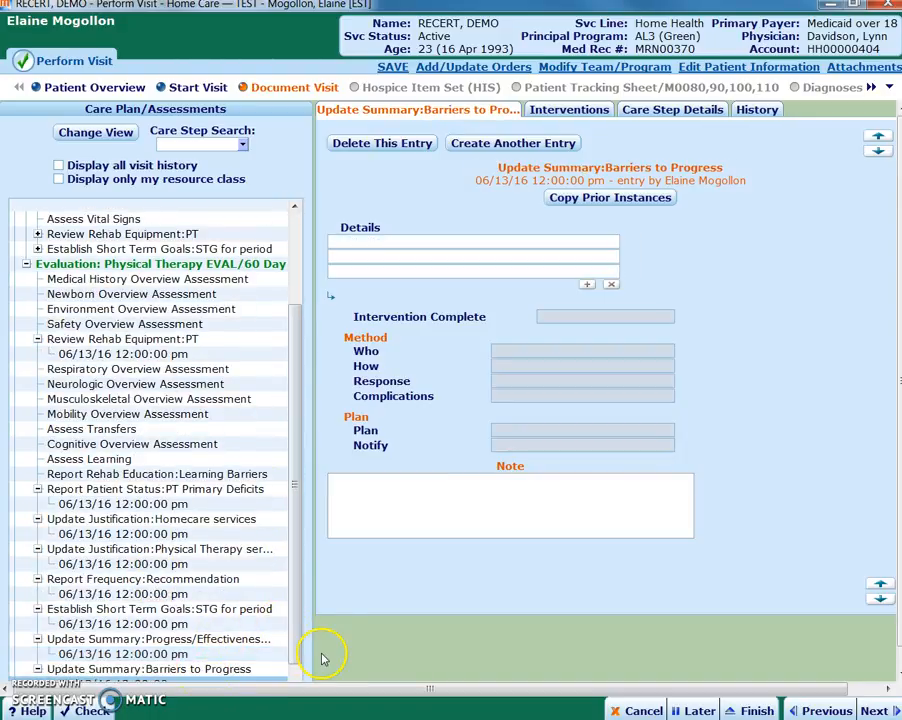
click(614, 241)
click(372, 282)
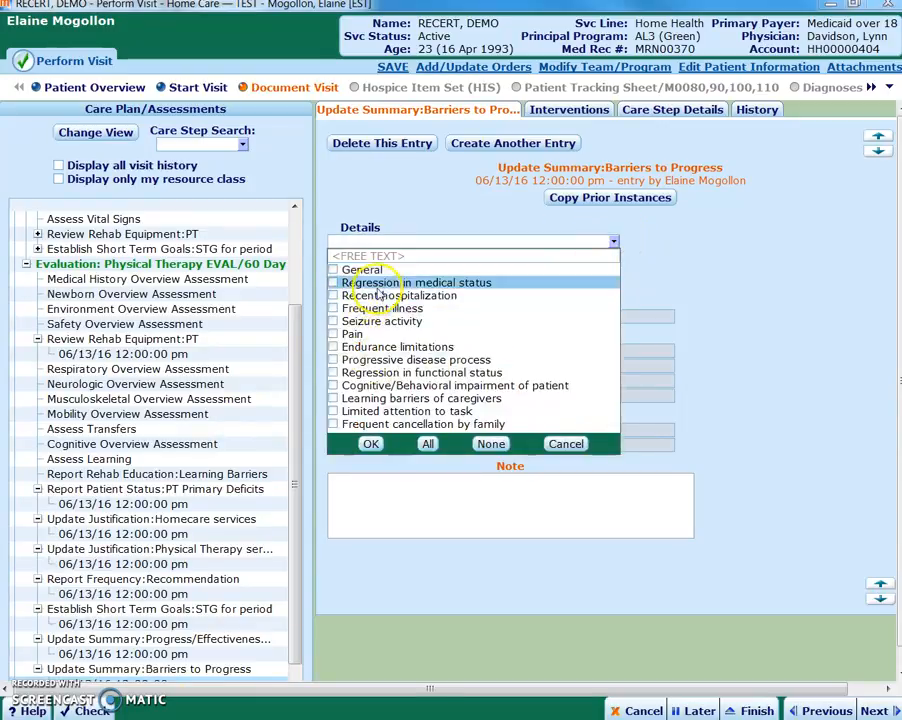
click(374, 307)
click(372, 335)
click(372, 372)
click(372, 385)
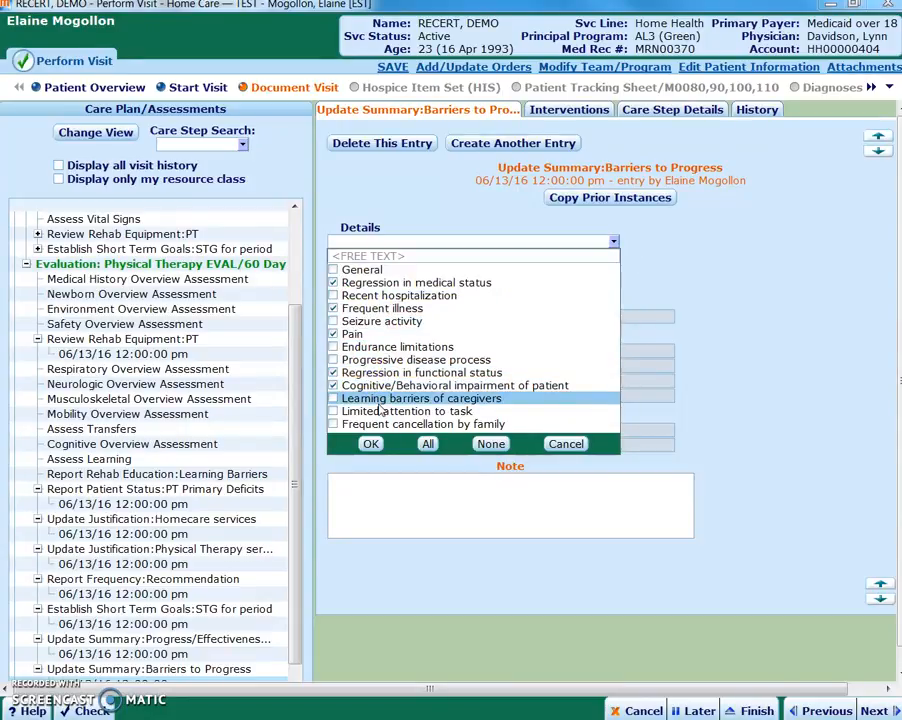
click(370, 444)
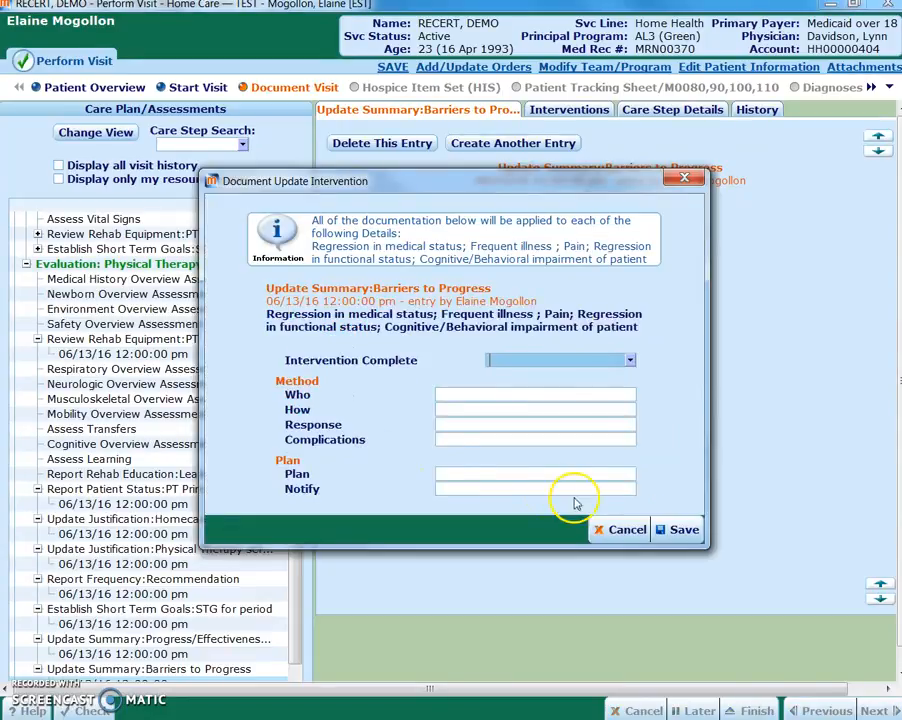
click(622, 531)
Reopen the evaluation's Establish Short Term Goals entry and add "dvxcvxcv" as a second free-text goal
drag(293, 621, 298, 584)
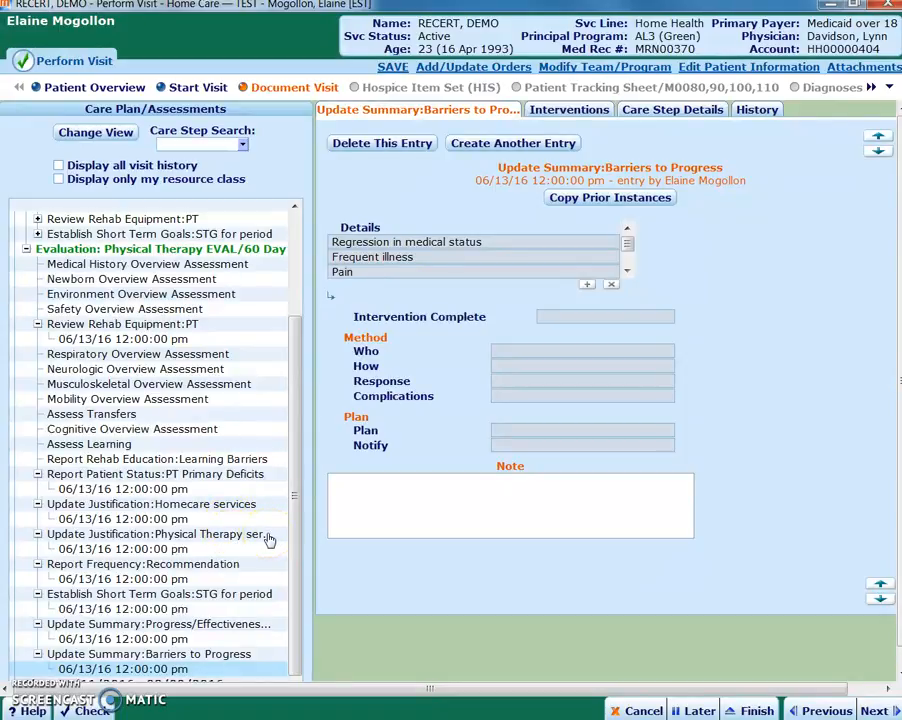
click(220, 603)
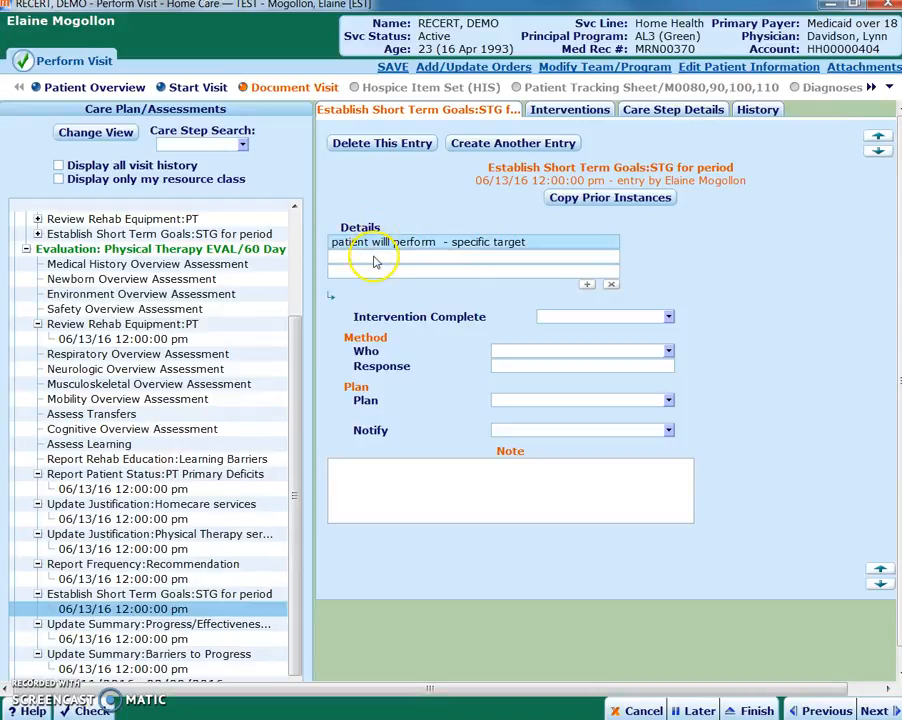
click(379, 260)
text(dvxcvxcv)
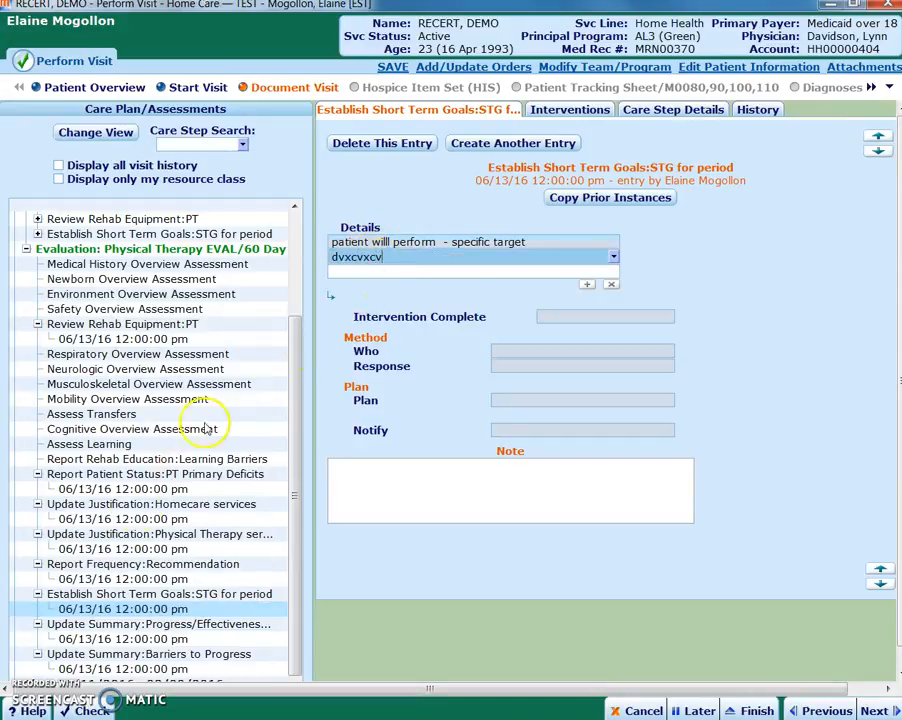
click(148, 626)
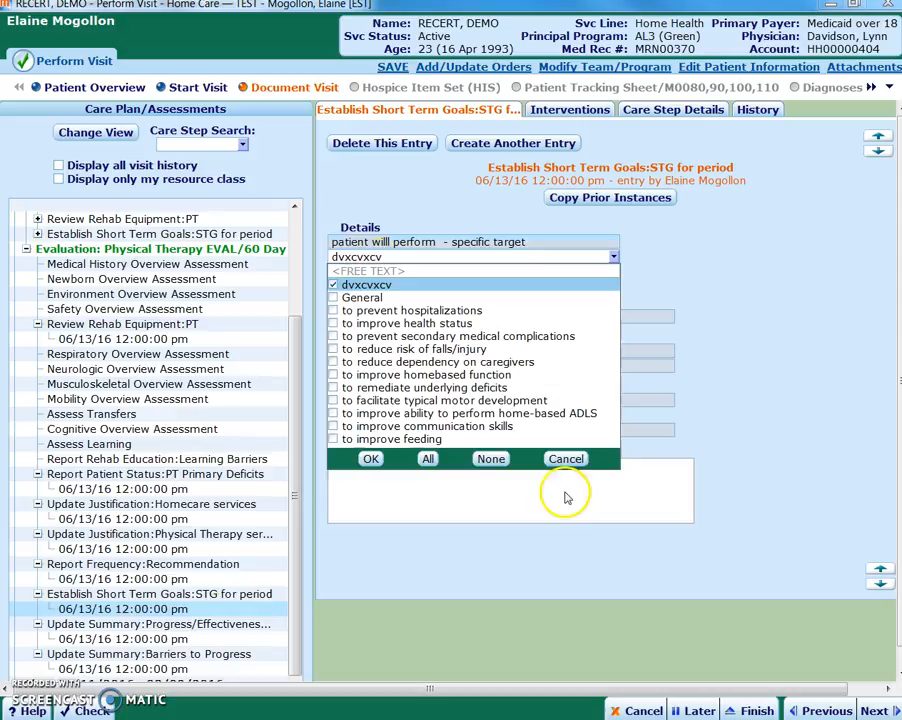
click(568, 460)
click(684, 530)
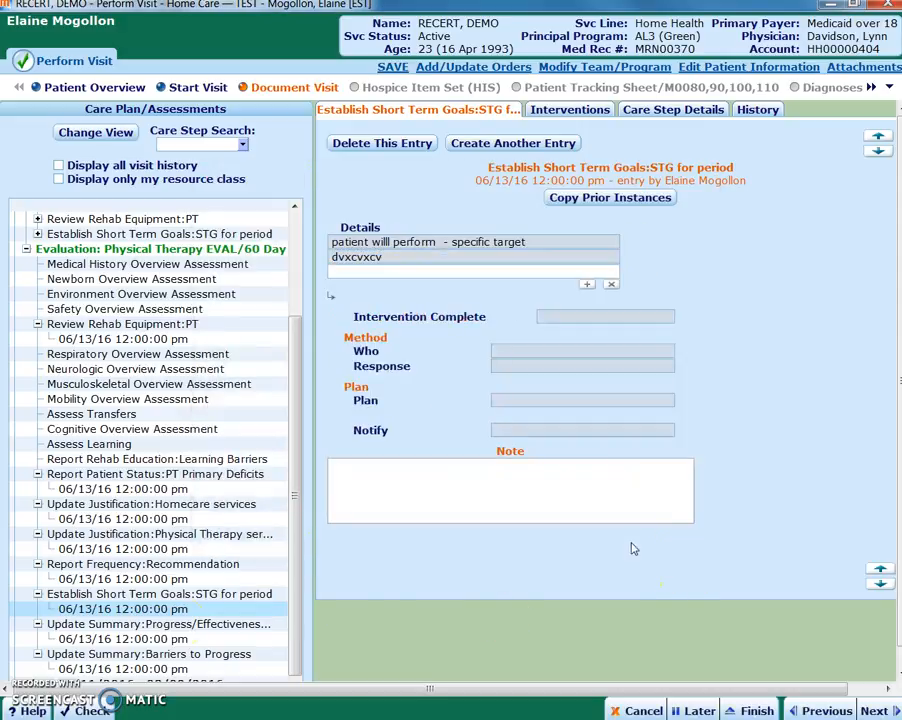
Recheck the progress and barriers summary entries, and add the note "update" to Assess Medical History from the Medical History Overview Assessment
click(150, 638)
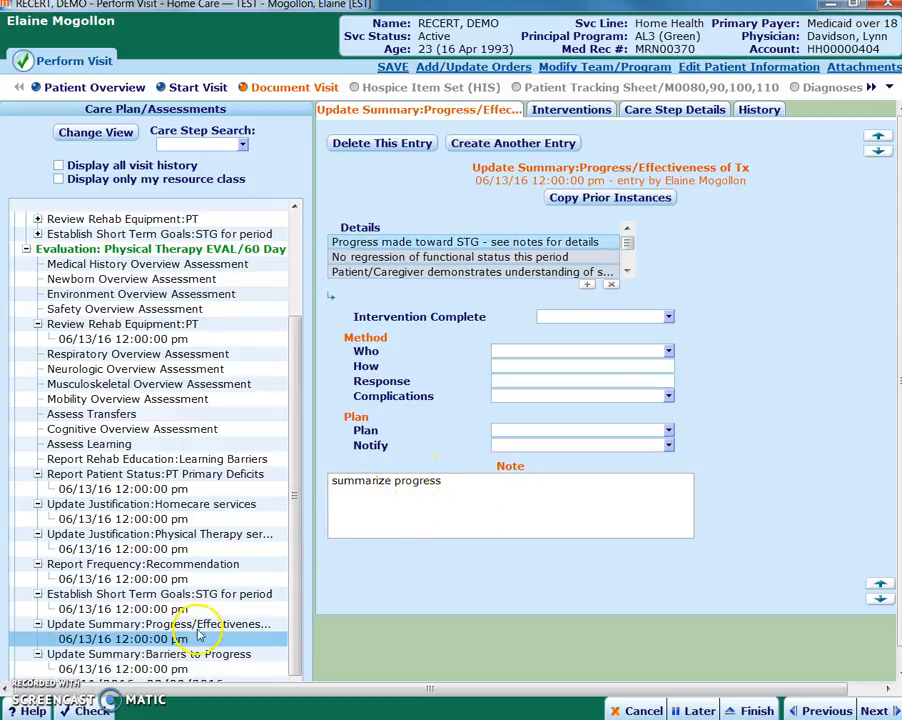
click(212, 661)
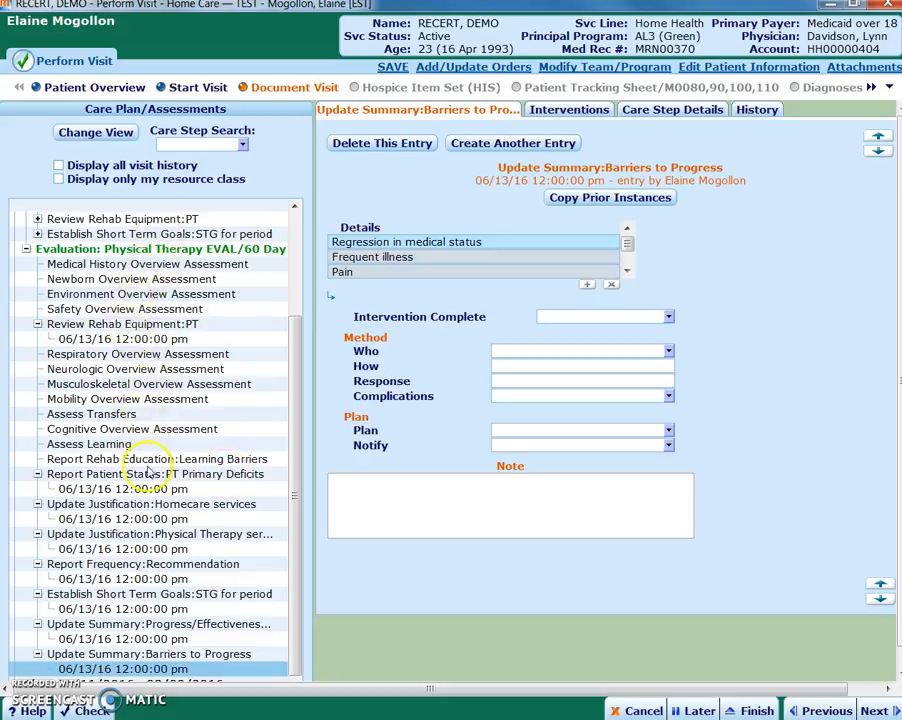
click(174, 265)
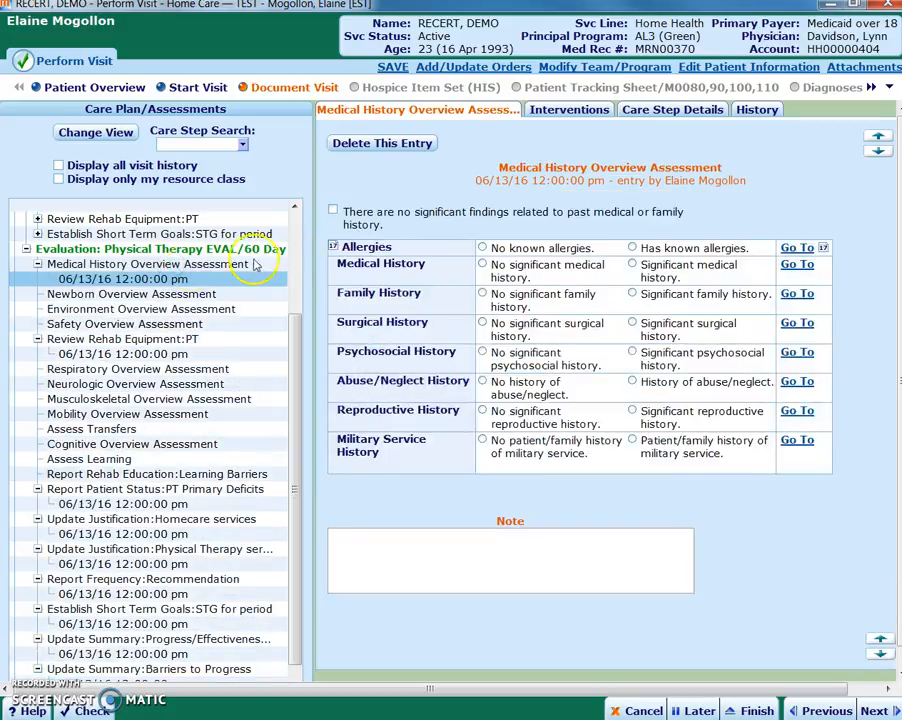
click(797, 268)
click(433, 621)
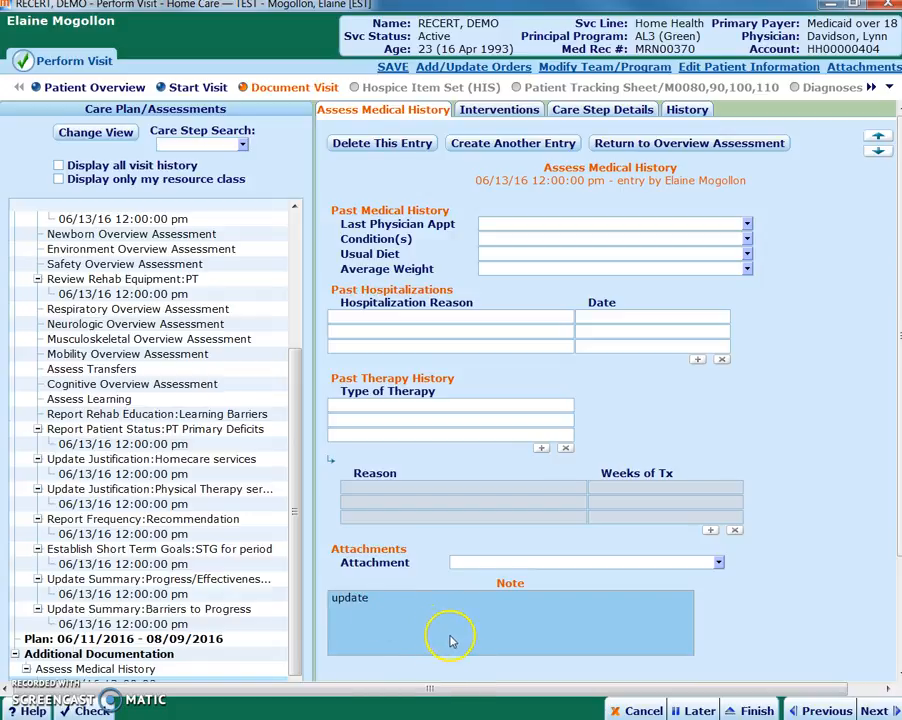
Look through the Neurologic and Pain Overview Assessments and the list of routine care steps and evaluation items
click(125, 324)
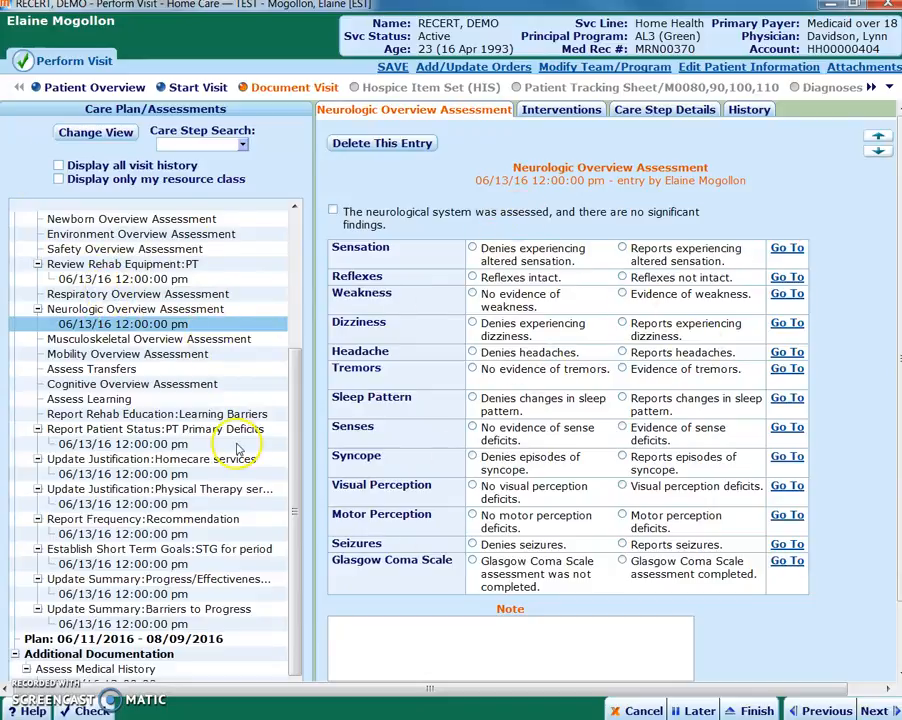
scroll(289, 352, up, 3)
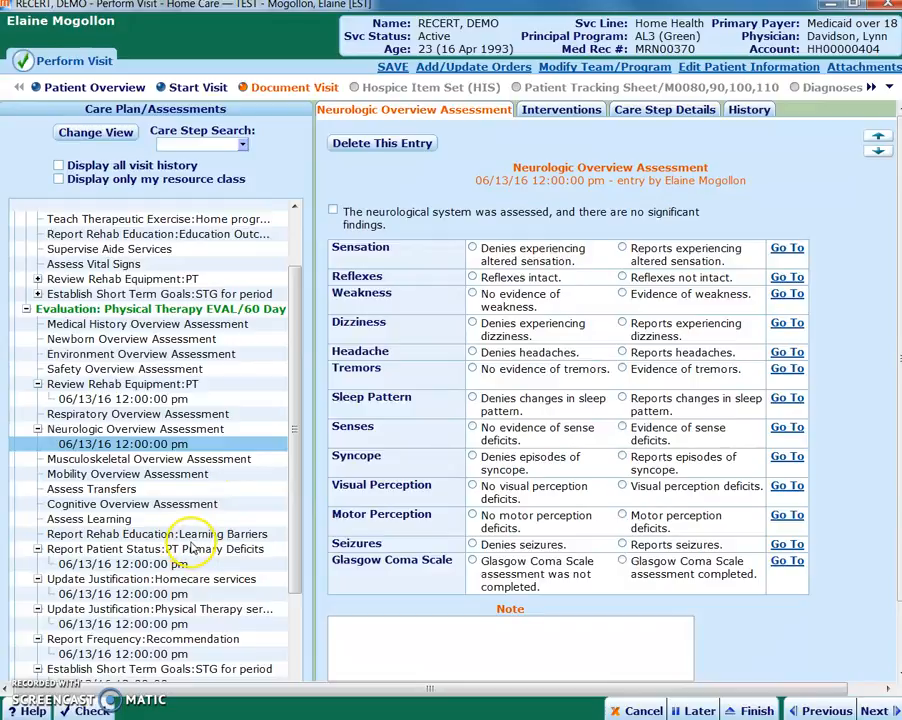
scroll(205, 545, down, 2)
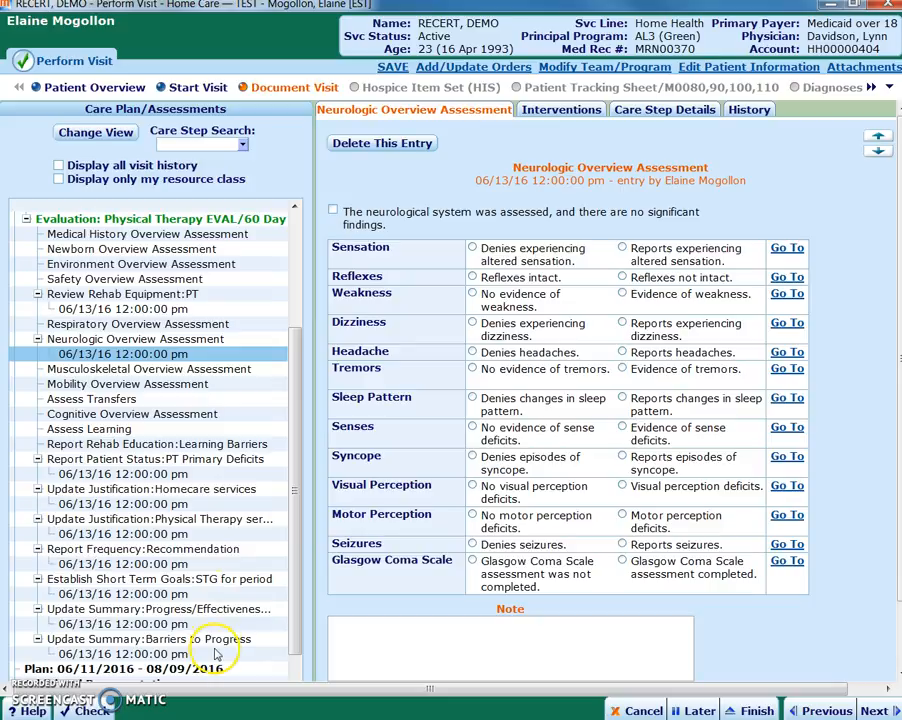
drag(297, 499, 292, 290)
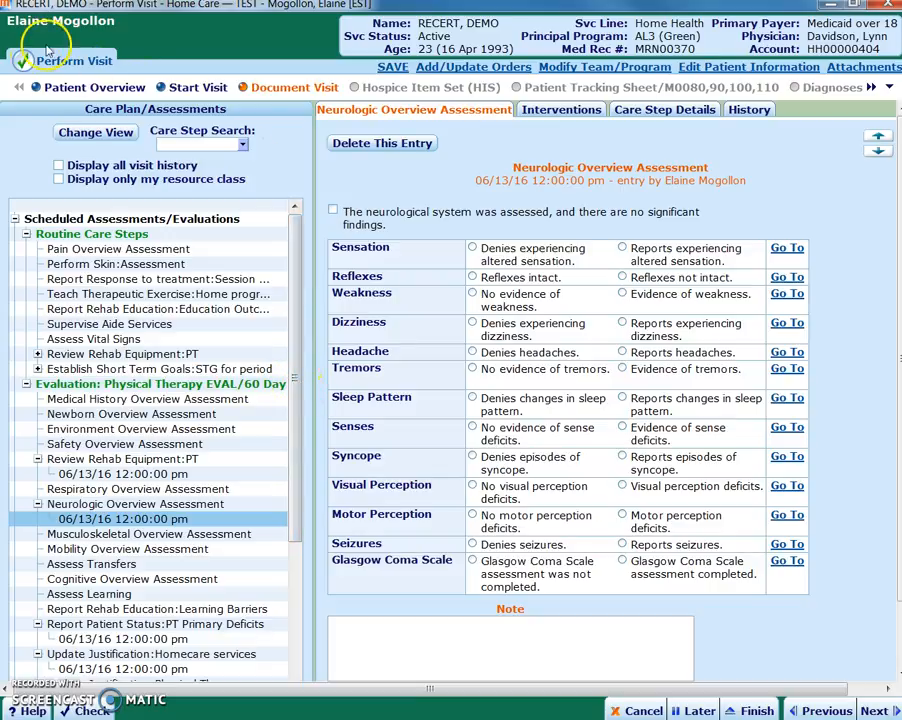
click(128, 250)
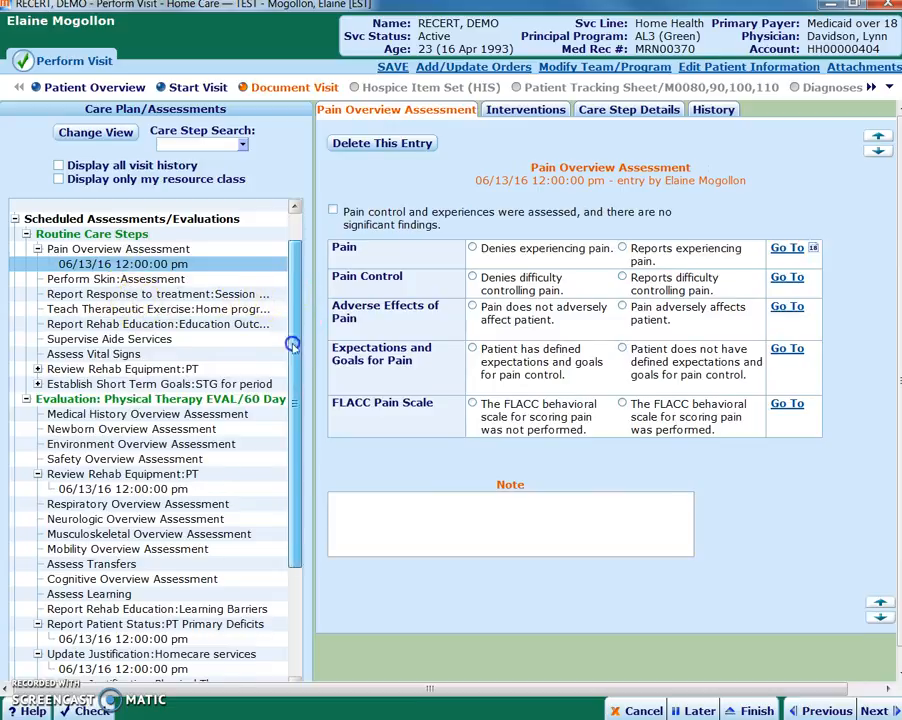
drag(290, 342, 282, 441)
scroll(176, 636, down, 2)
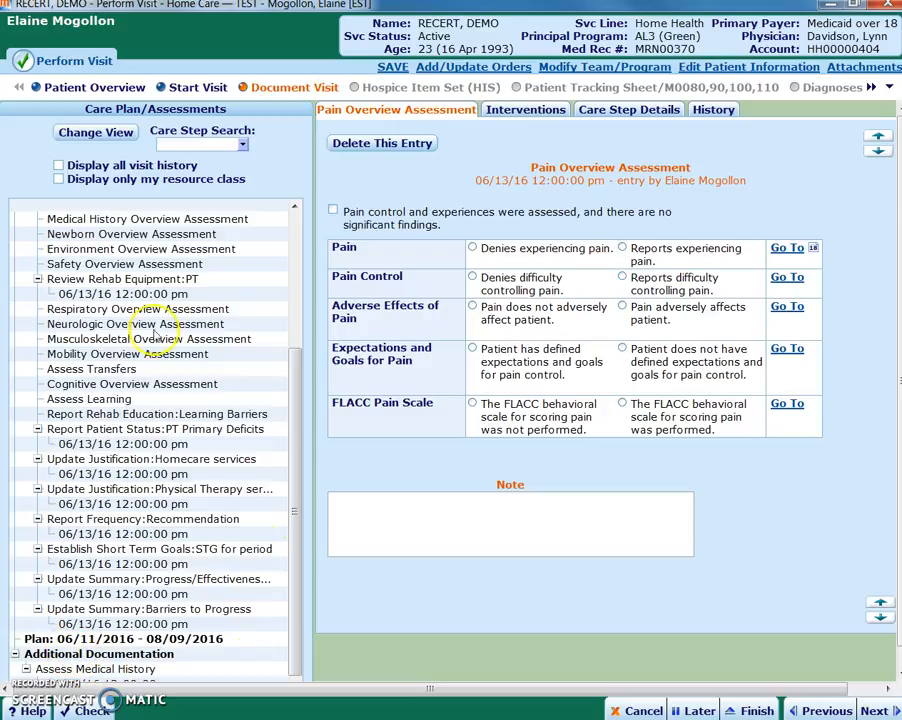
drag(295, 436, 282, 262)
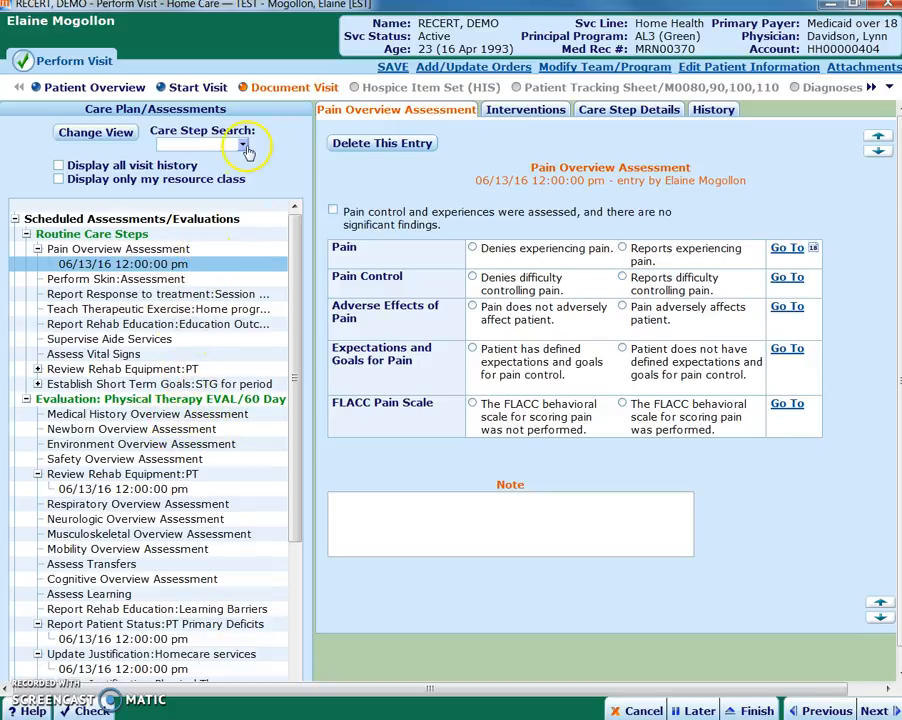
Create a communication for this visit with the subject Coordination and the method Team communication
click(889, 90)
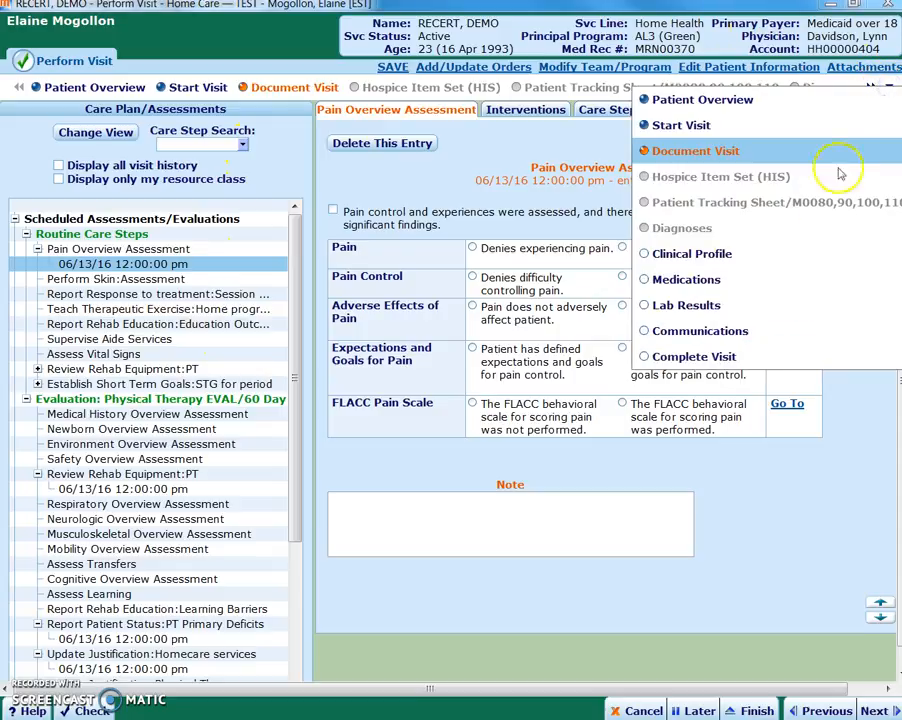
click(697, 336)
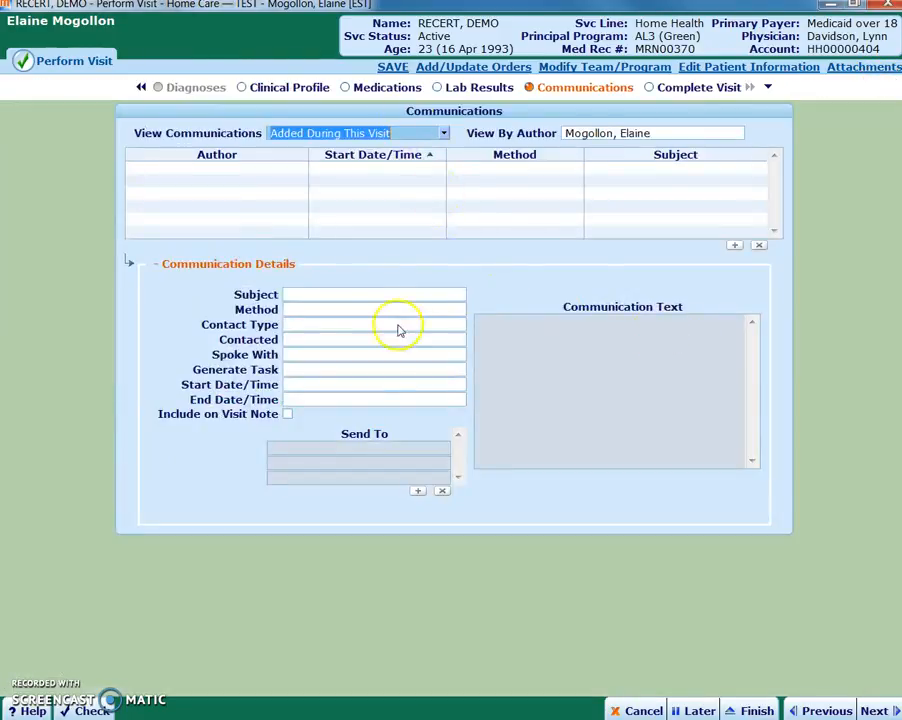
click(443, 297)
click(460, 294)
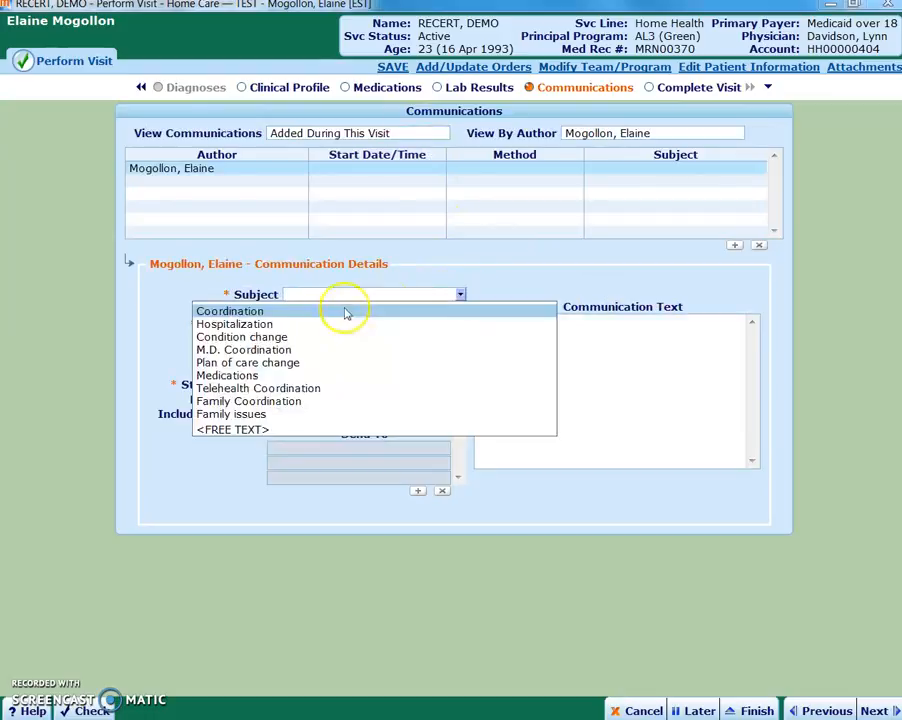
click(290, 312)
click(462, 311)
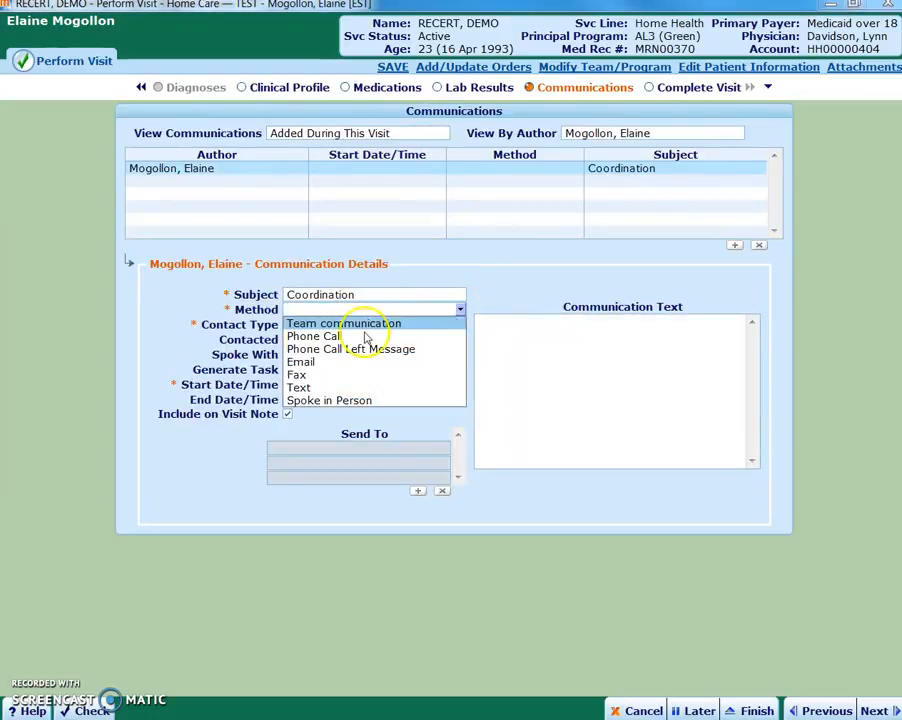
click(332, 265)
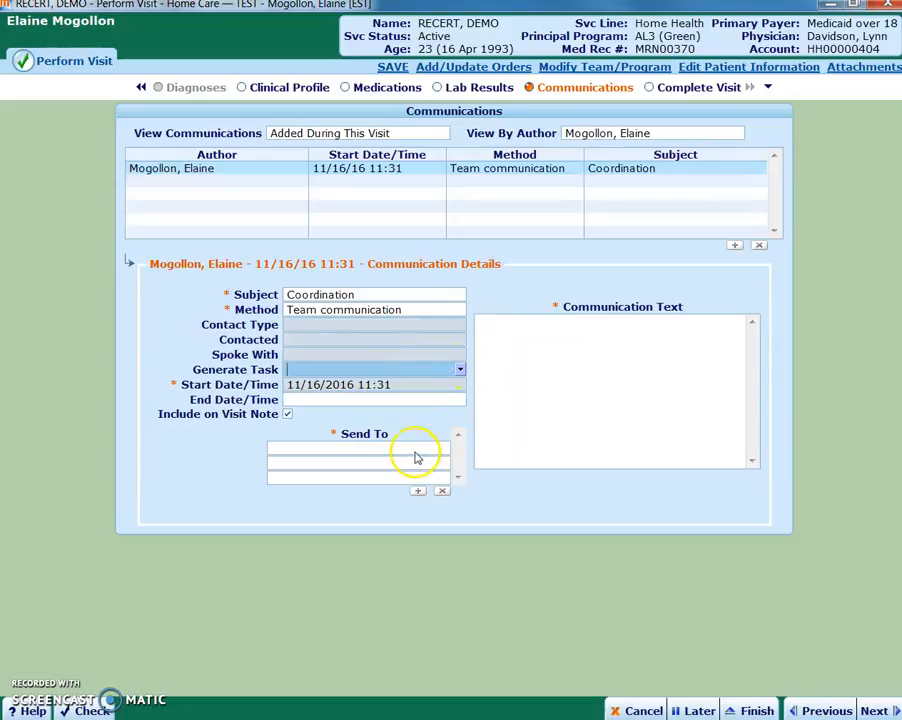
Send the communication to All Team Leads with the text "summary status progress recommendations"
click(447, 447)
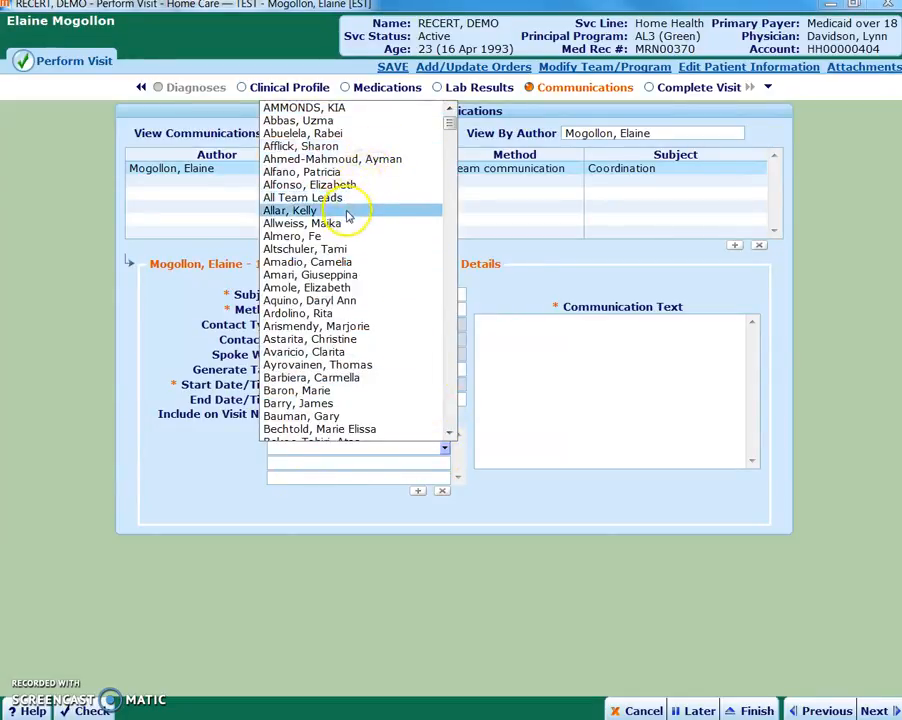
click(341, 198)
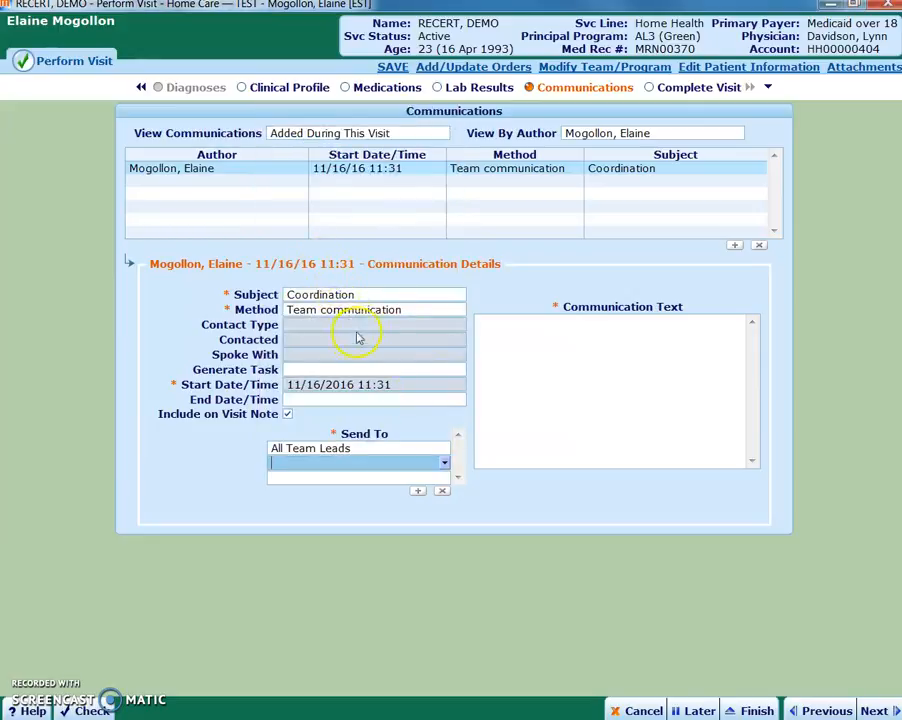
click(537, 345)
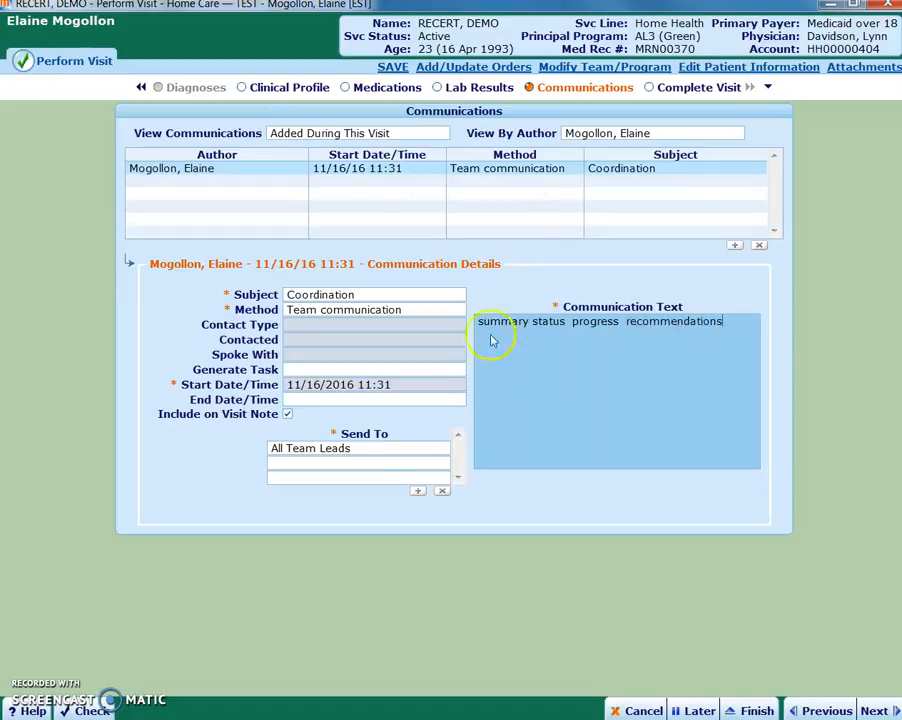
In Complete Visit, answer Yes to performing the visit and to admitting to Physical Therapy services, and apply the signature
click(692, 90)
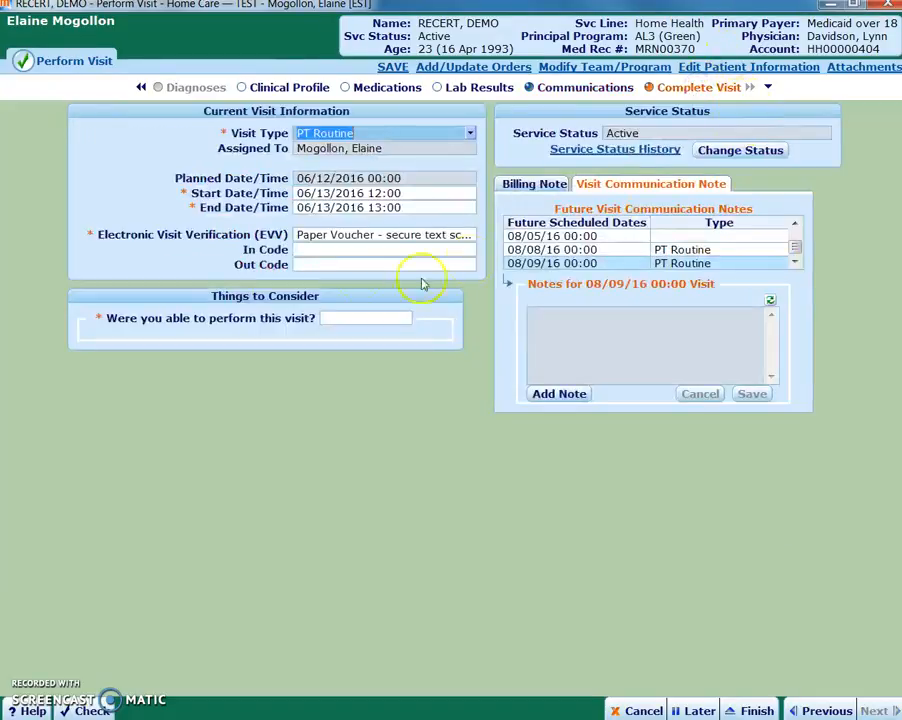
click(394, 320)
click(405, 318)
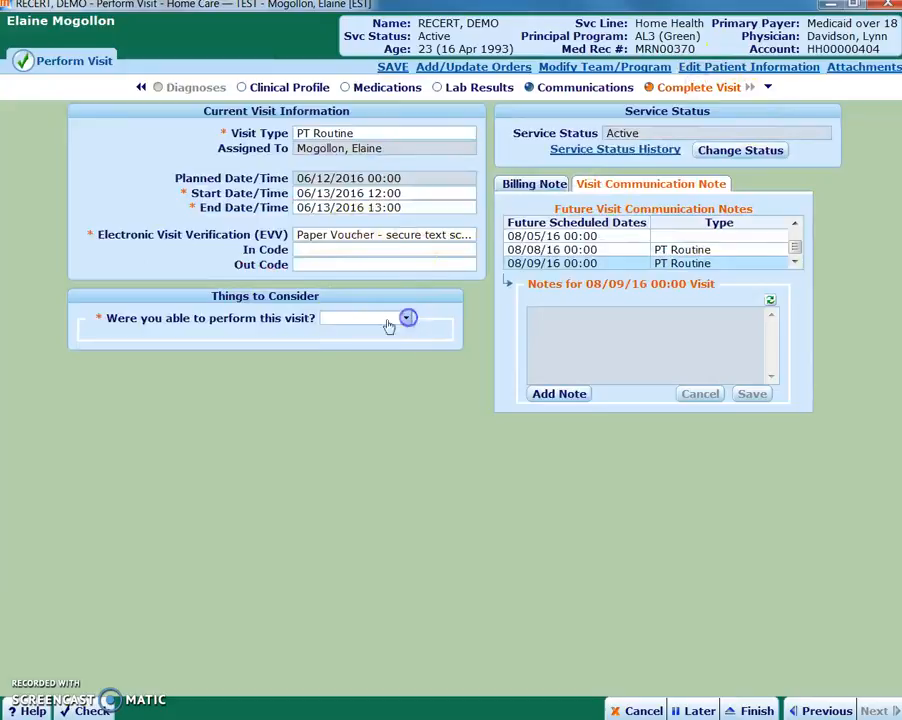
click(340, 332)
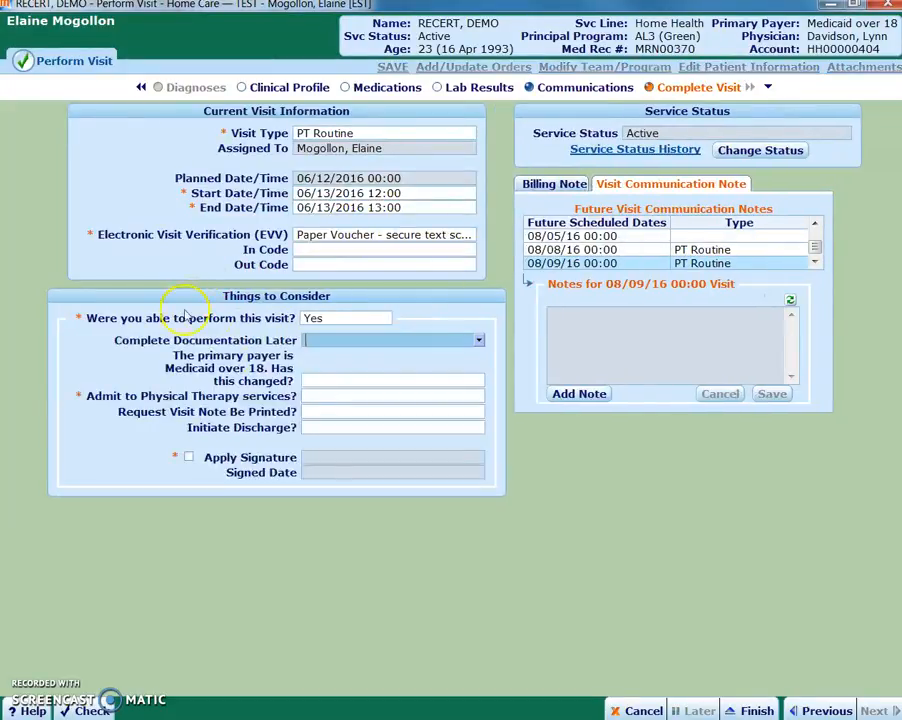
click(362, 397)
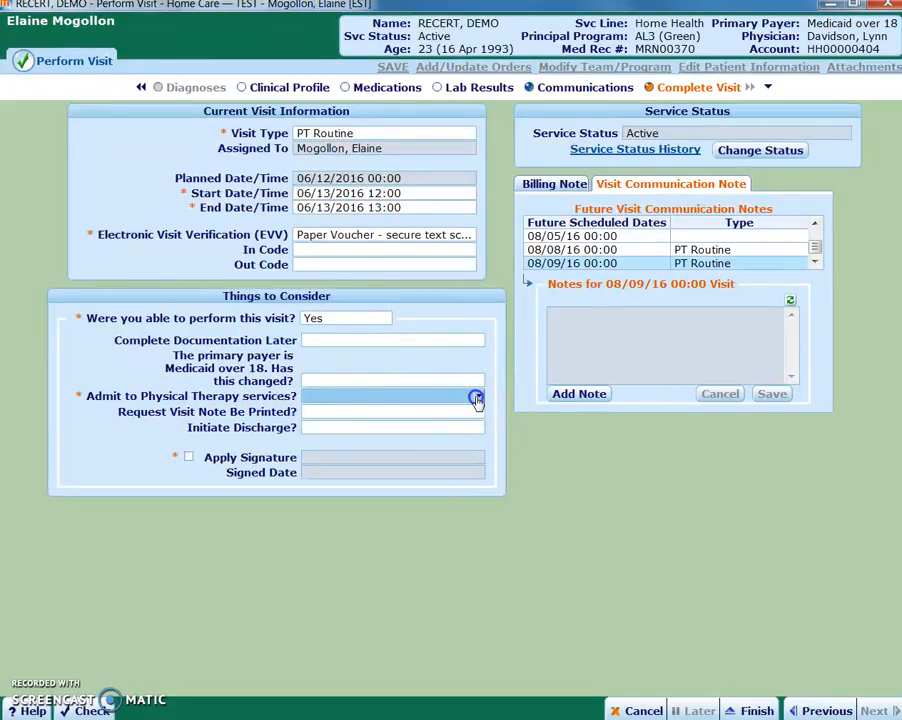
click(477, 398)
click(312, 412)
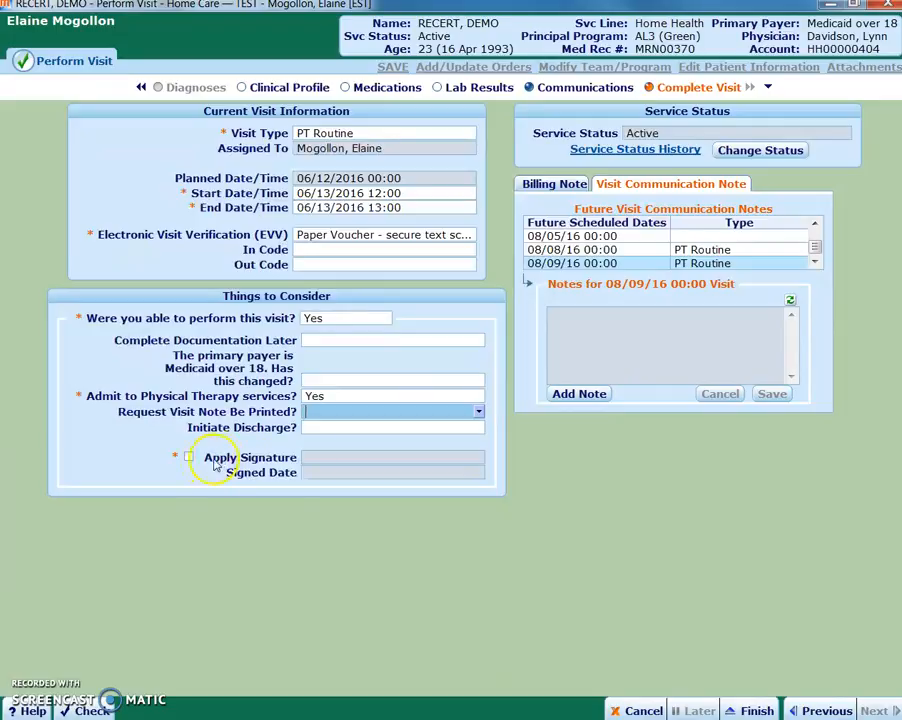
click(201, 458)
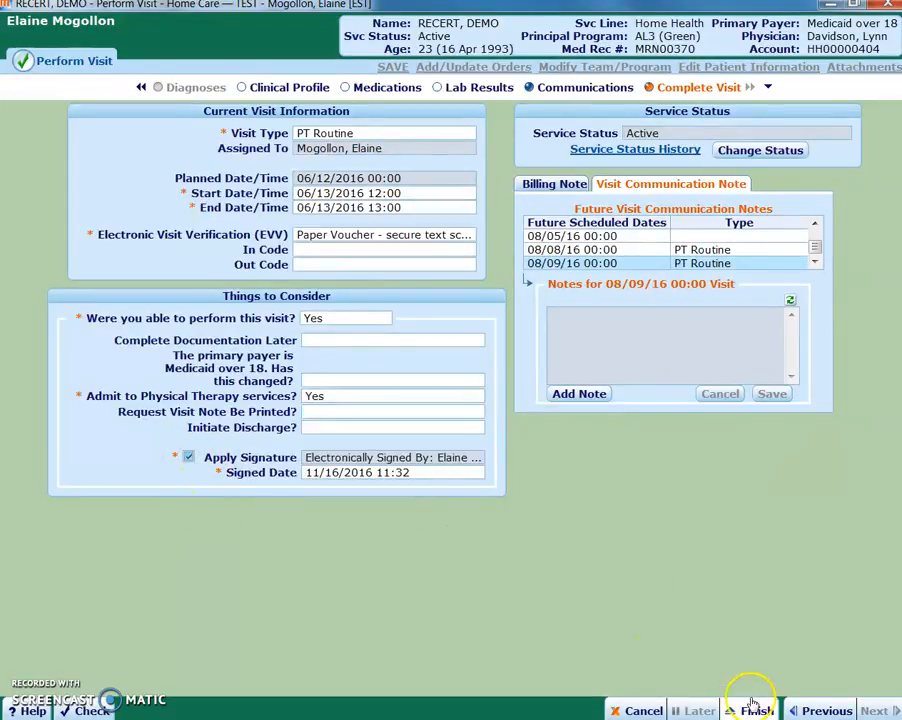
Correct the missing Evaluation Complete answer for the Physical Therapy EVAL/60 Day evaluation and finish the visit
click(752, 708)
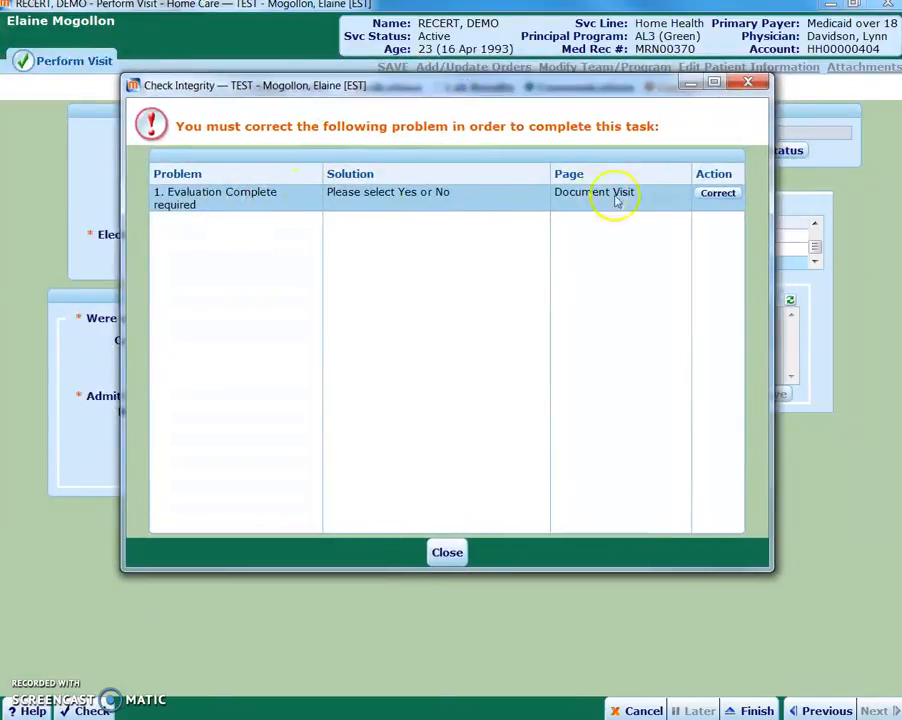
click(718, 196)
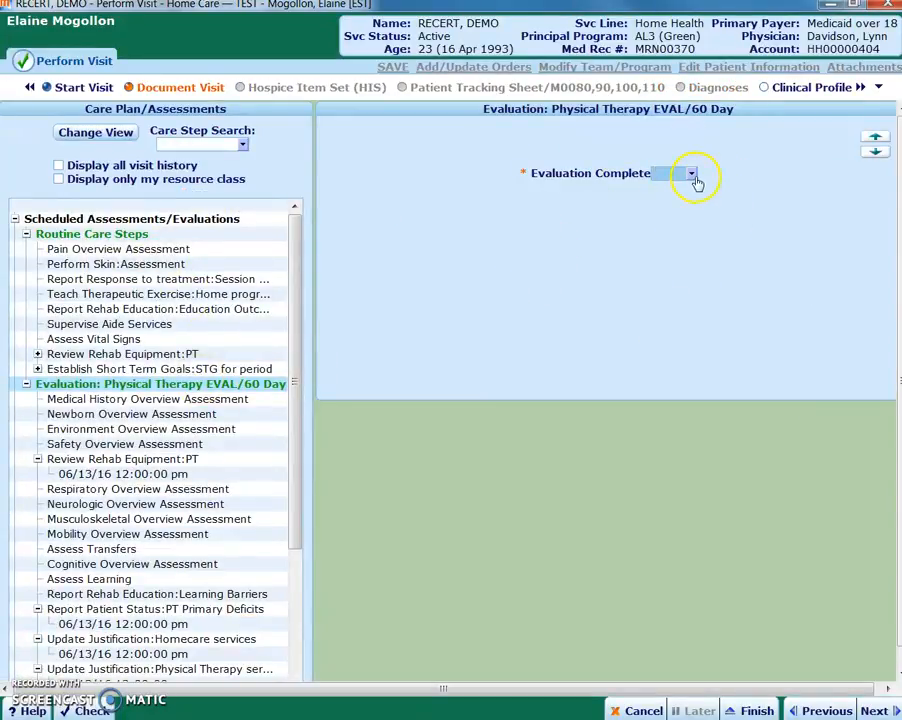
click(694, 178)
click(646, 189)
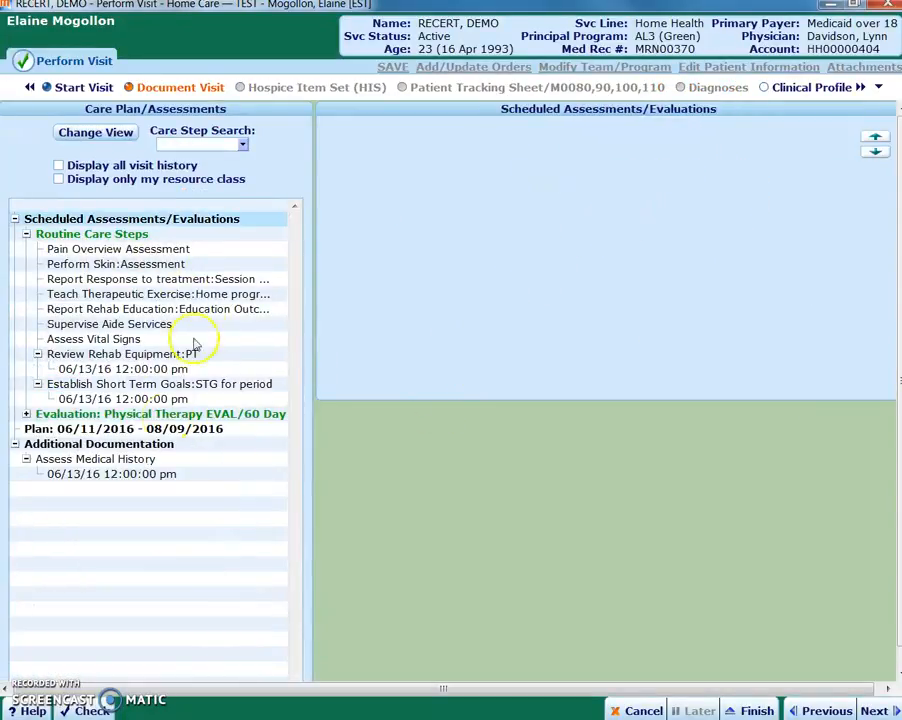
click(26, 414)
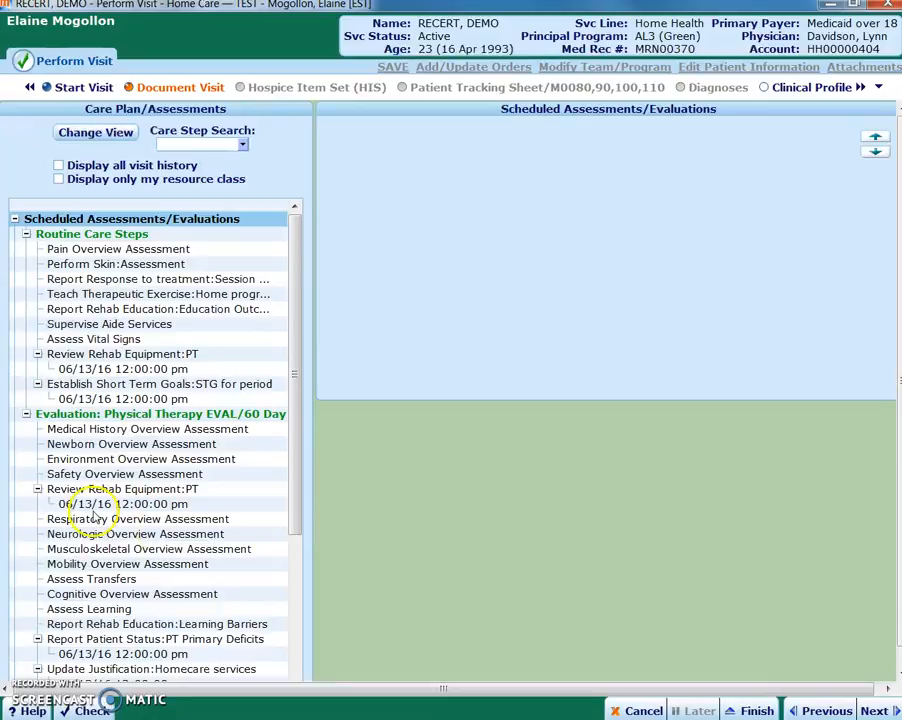
click(755, 710)
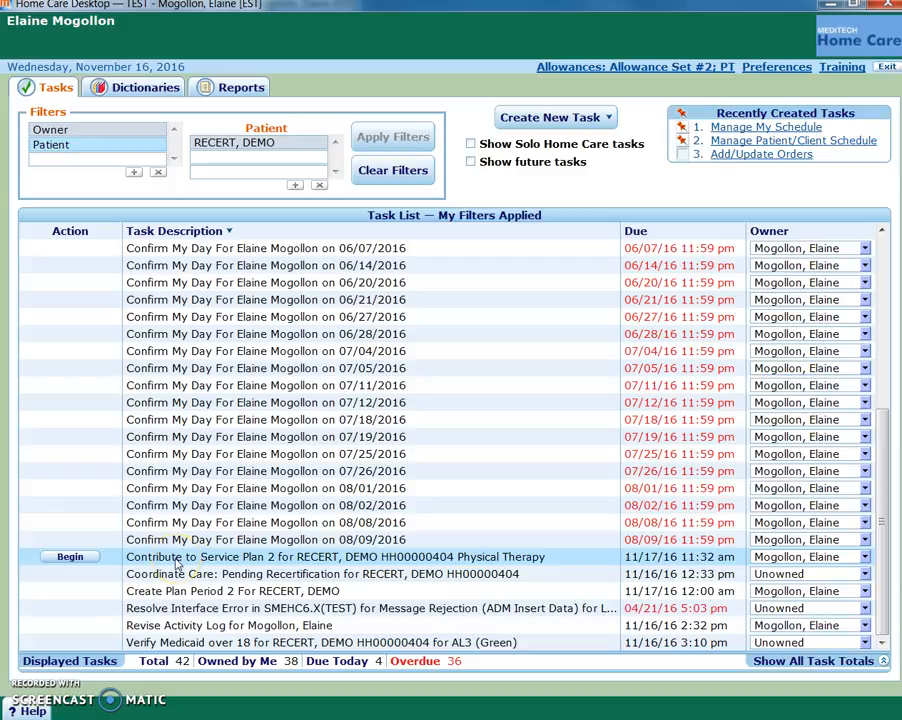
Begin the Contribute to Service Plan 2 task for Physical Therapy in a maximized window and open its Care Plan
click(70, 557)
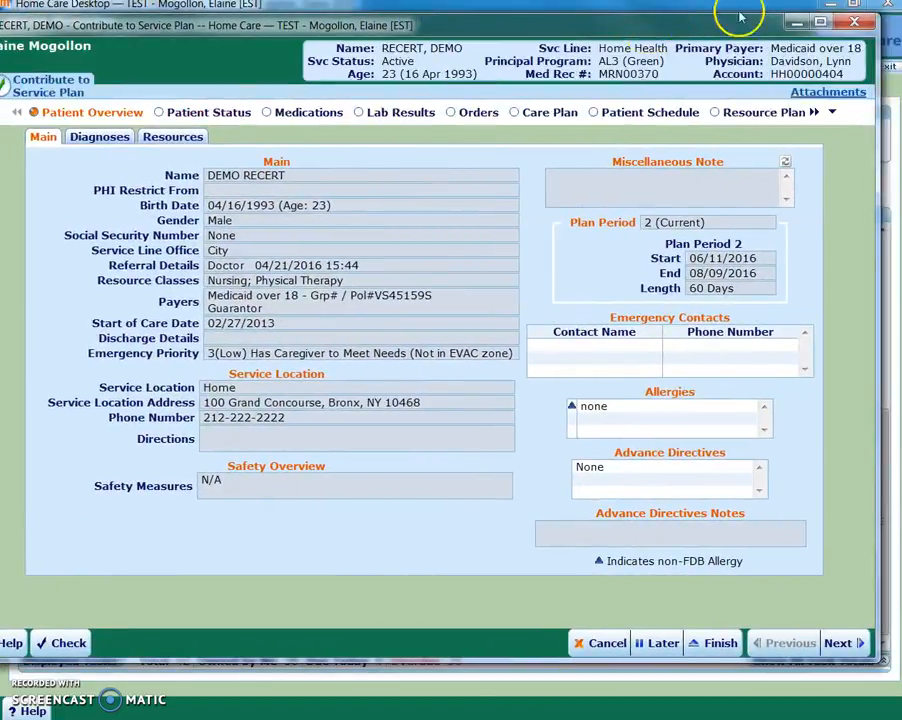
click(820, 21)
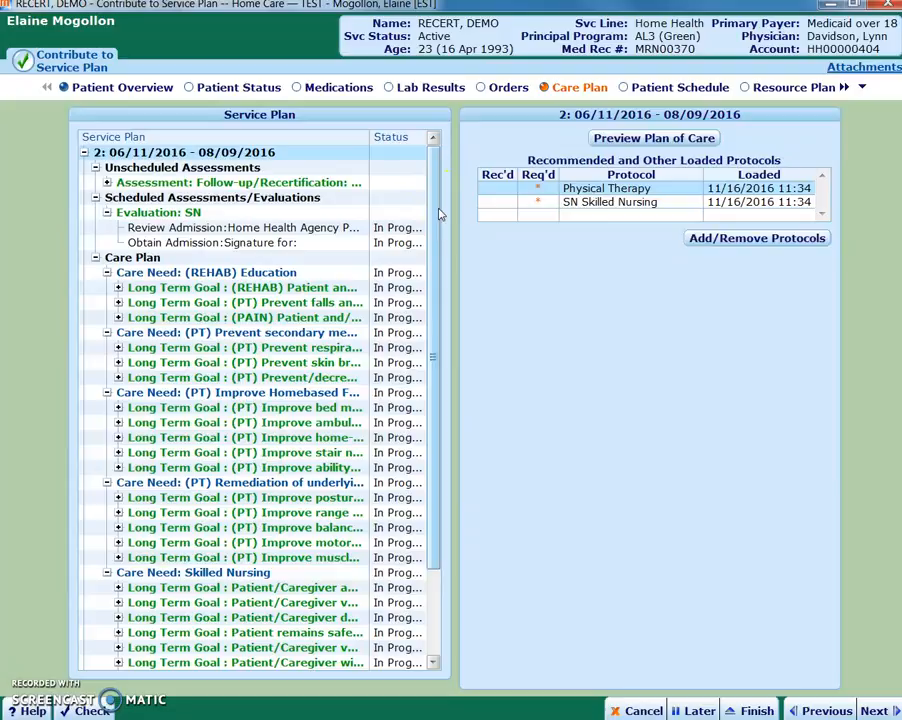
Delete the long term goal "(PT) Improve bed mobility" from the Improve Homebased Functional care need in service plan 2
mouse_move(432, 210)
mouse_down()
mouse_move(439, 322)
mouse_move(431, 346)
mouse_move(423, 221)
mouse_up()
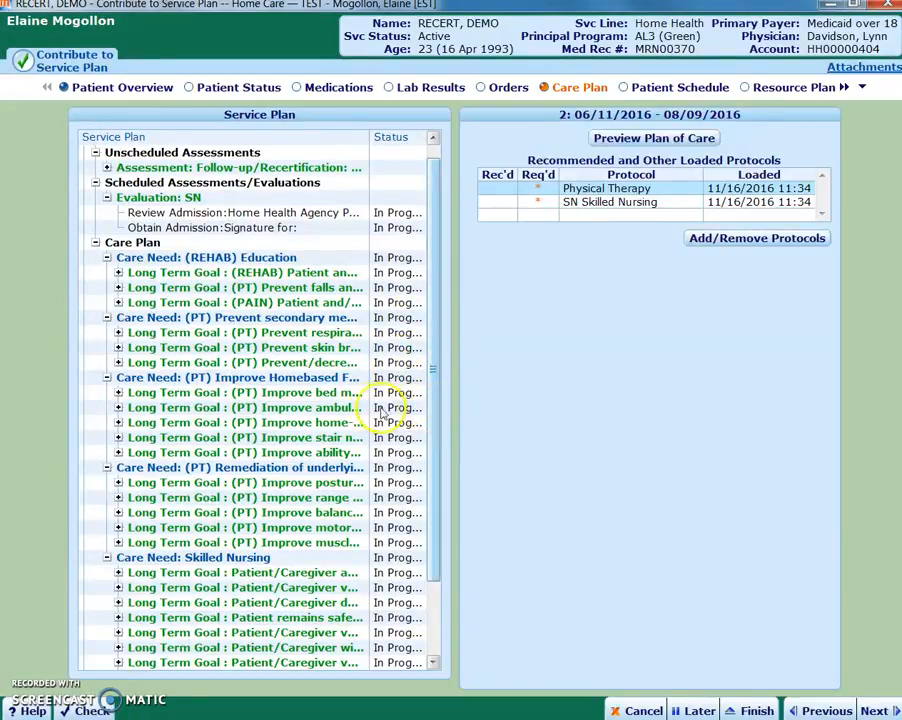
click(313, 396)
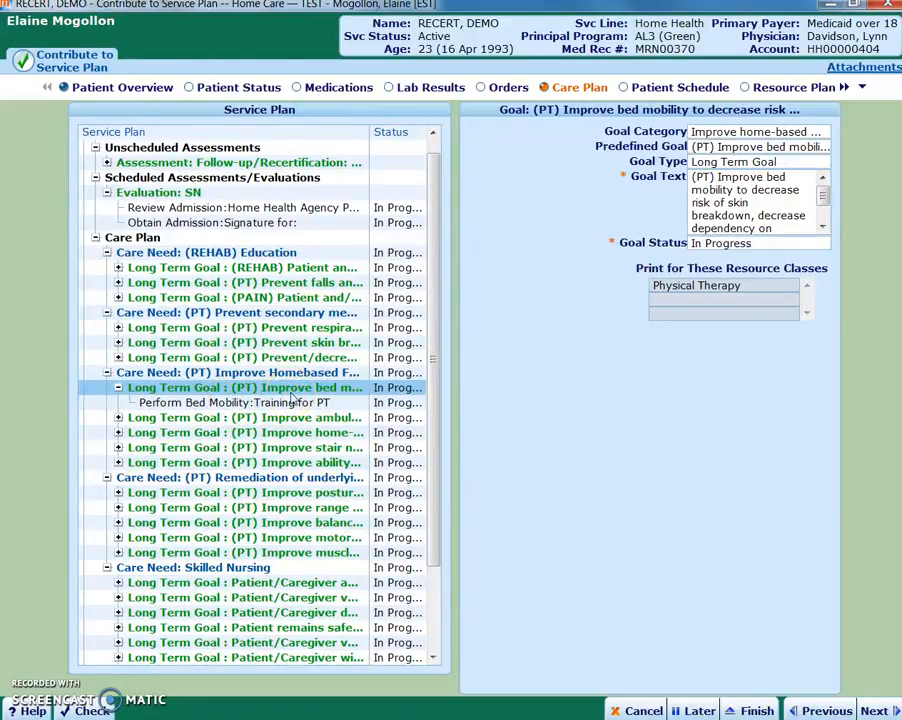
right_click(285, 391)
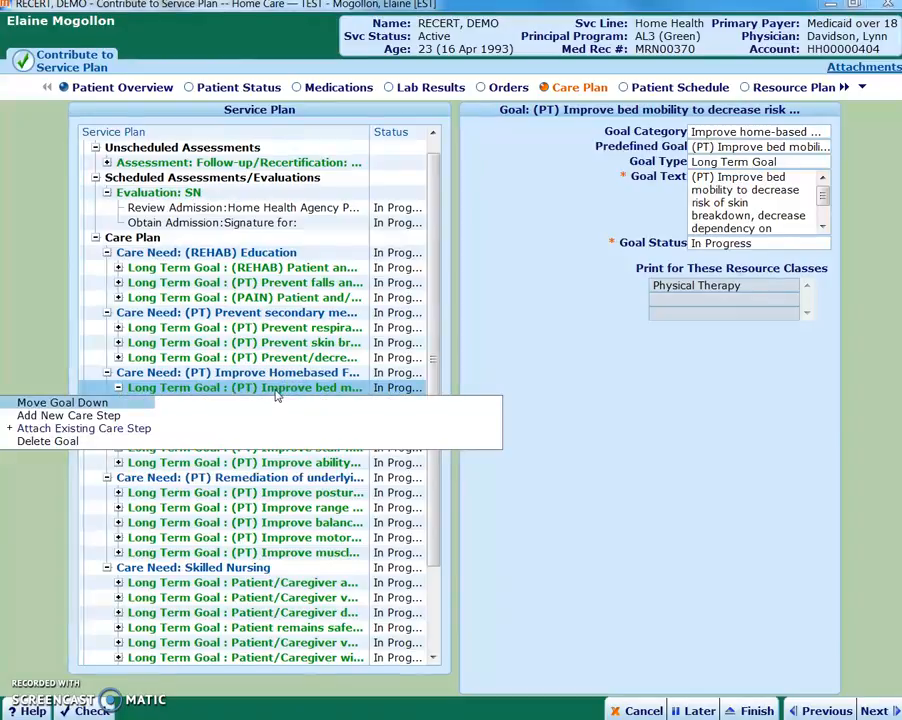
click(62, 441)
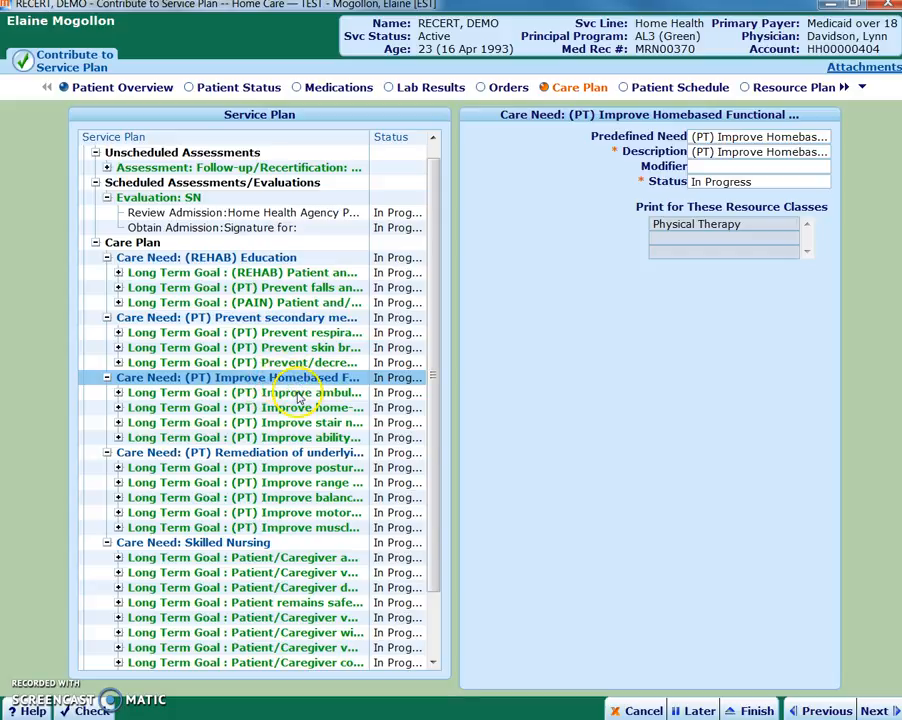
Remove the Physical Therapy protocol from service plan 2 and add it back from the standard protocols
scroll(300, 355, up, 1)
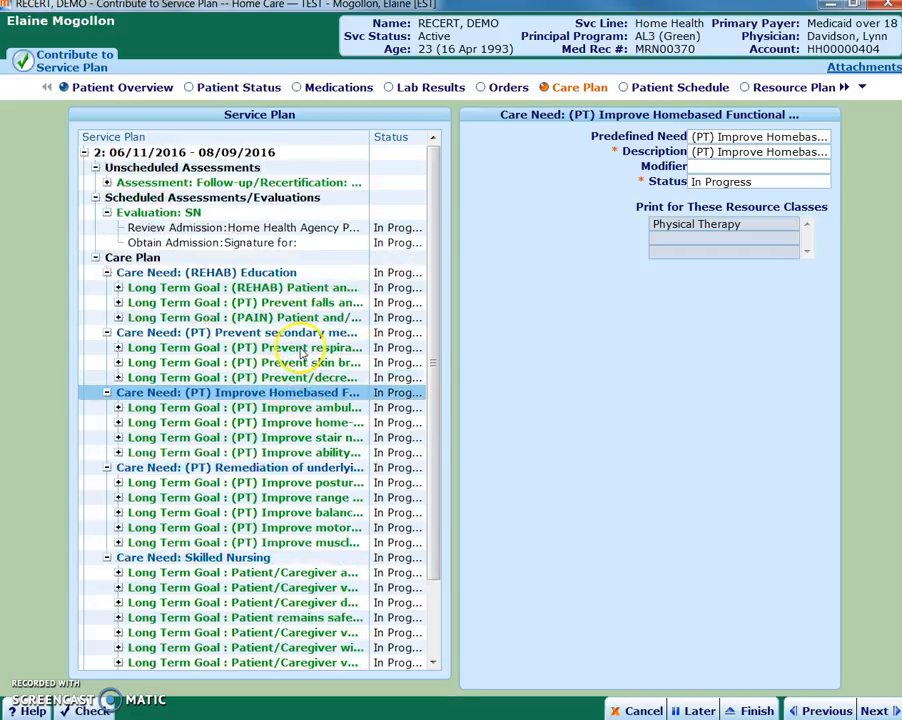
click(217, 152)
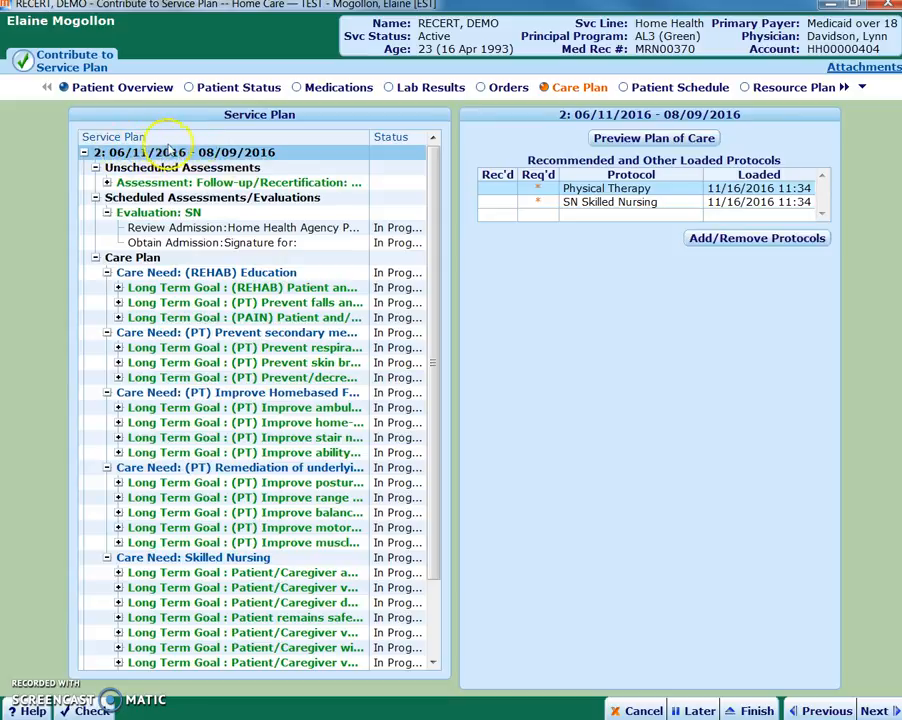
click(761, 242)
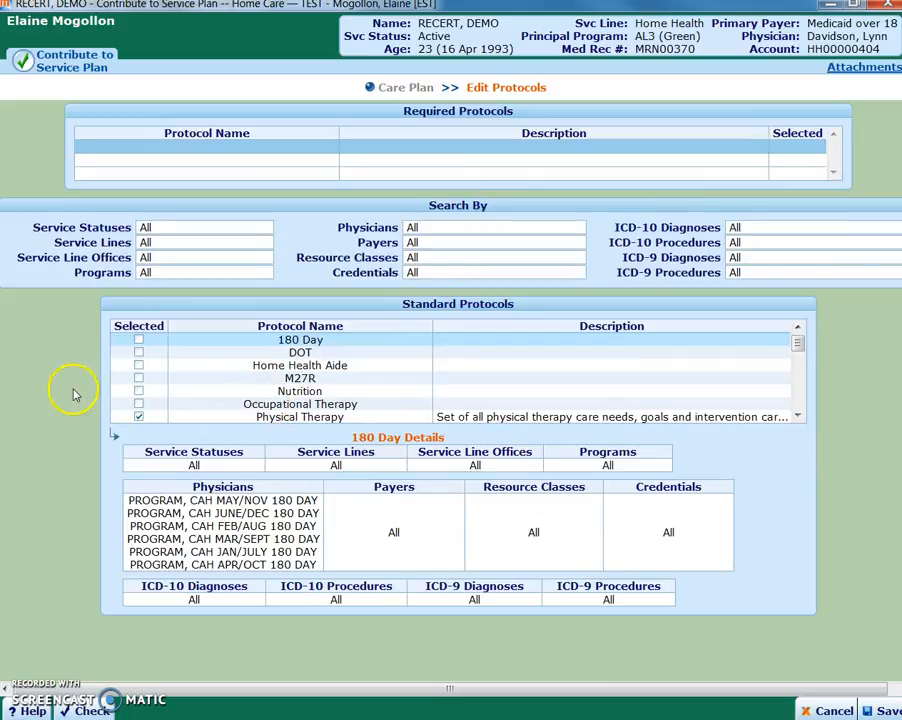
click(138, 416)
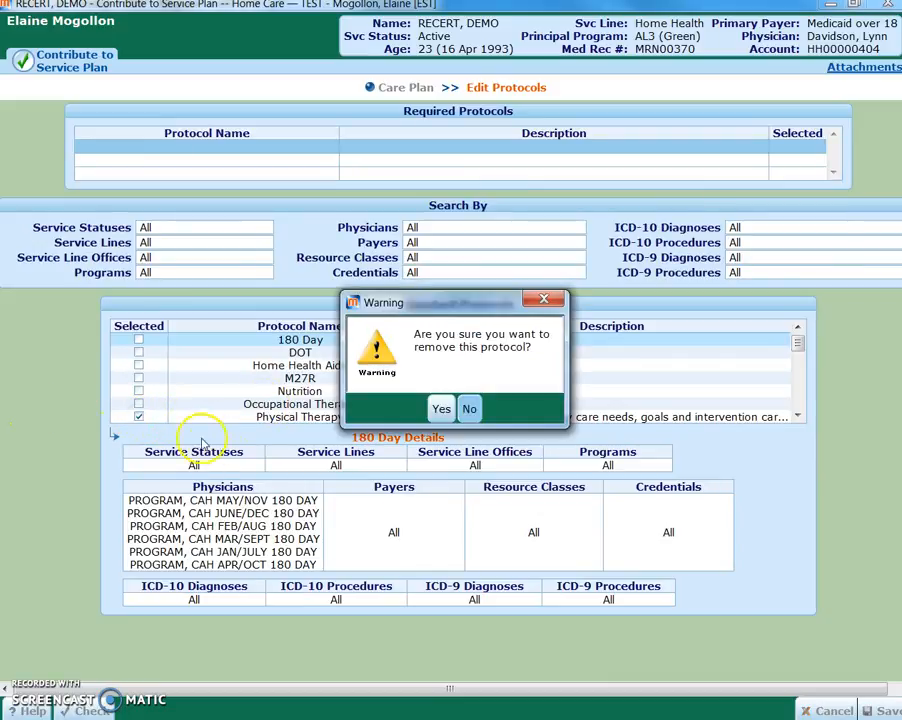
click(440, 409)
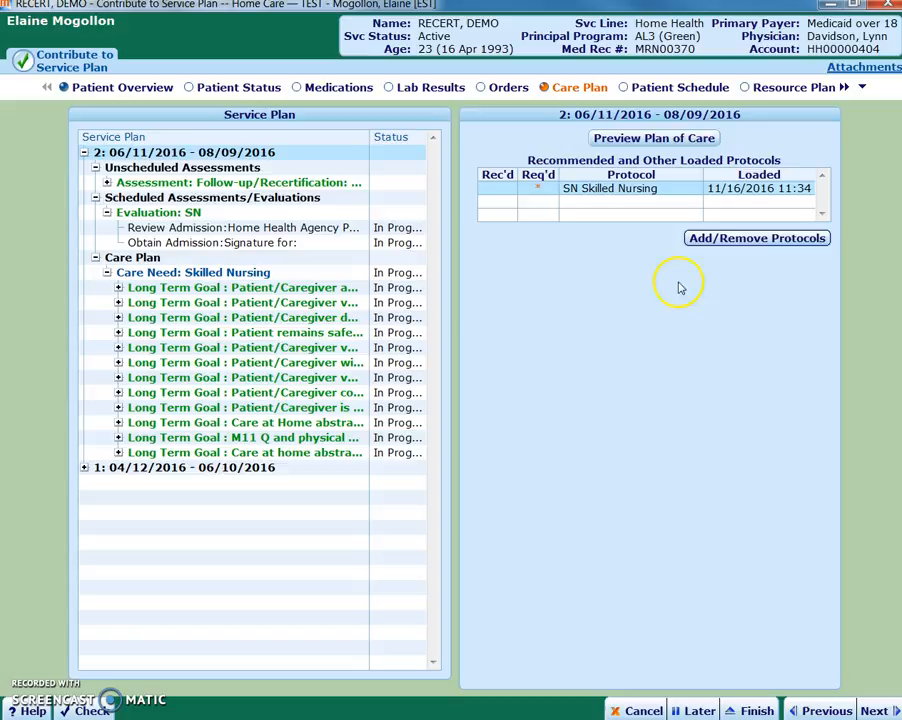
click(743, 243)
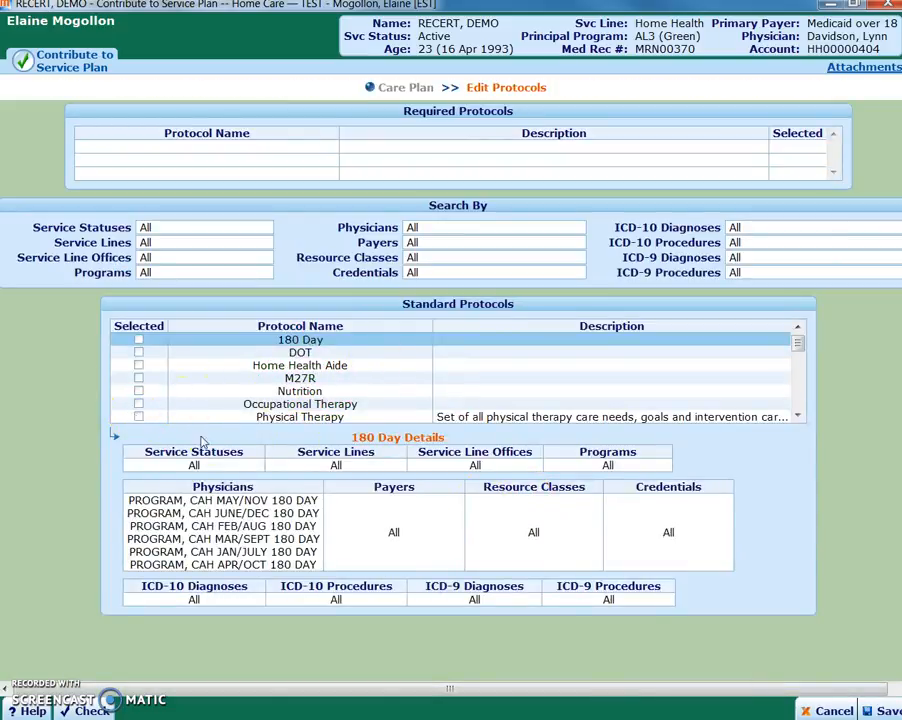
click(139, 416)
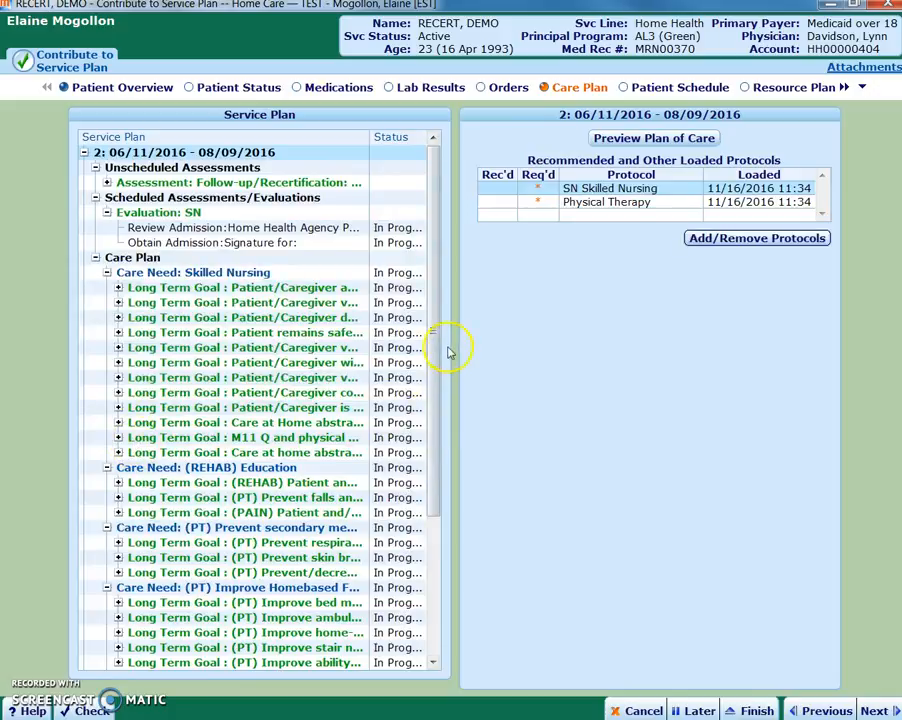
Delete the "(PT) Improve infant motor skills" care need from the reloaded care plan
drag(437, 355, 437, 497)
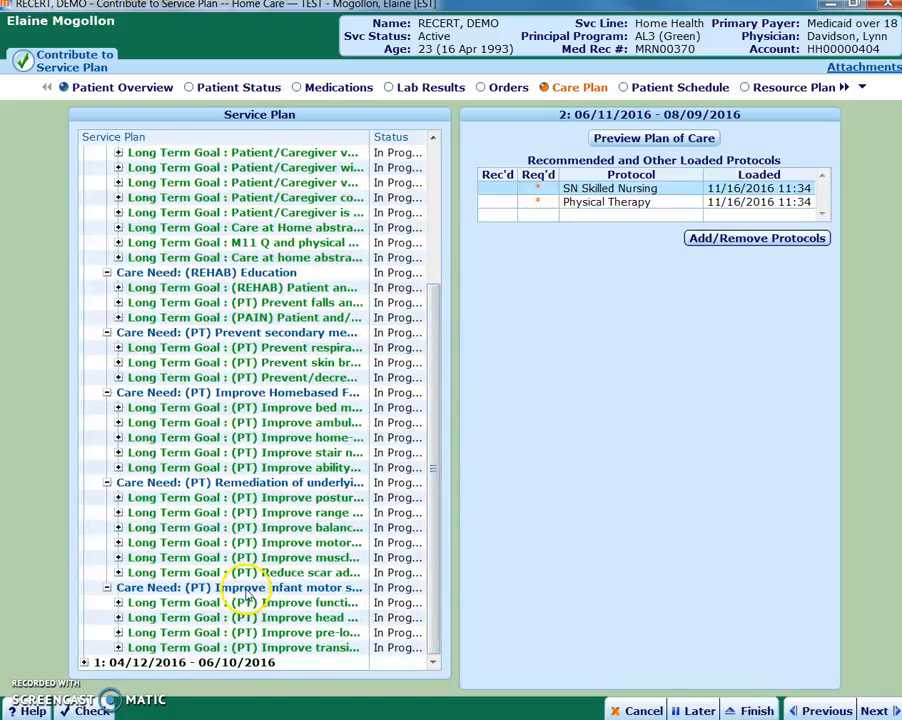
click(250, 588)
right_click(250, 590)
click(90, 624)
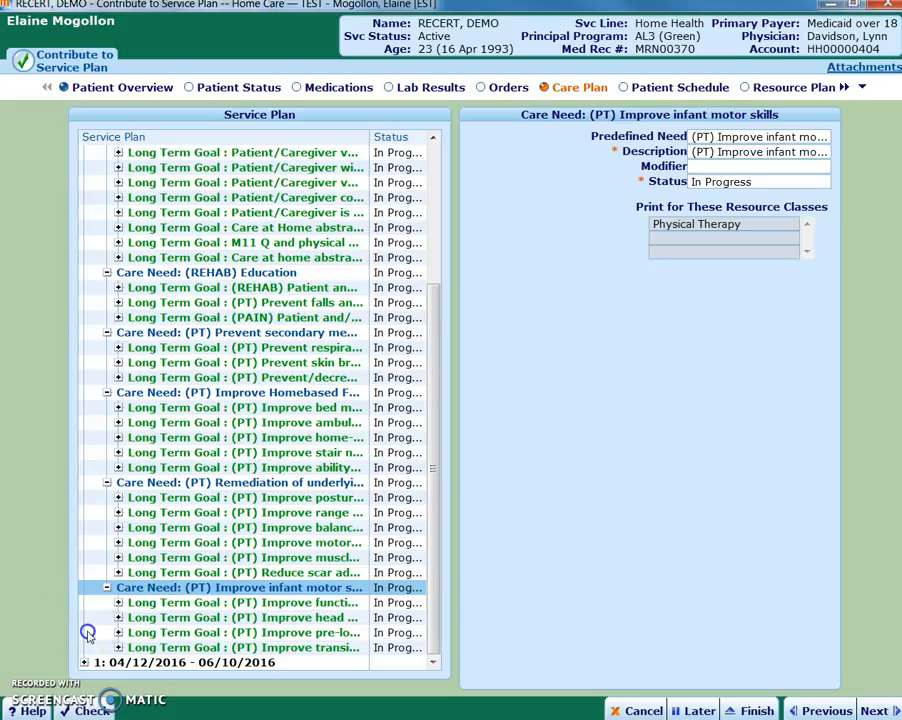
Delete the "(PT) Prevent respiratory complications" goal from the Prevent secondary medical complications care need and reselect the 06/11/2016 - 08/09/2016 plan period
double_click(287, 436)
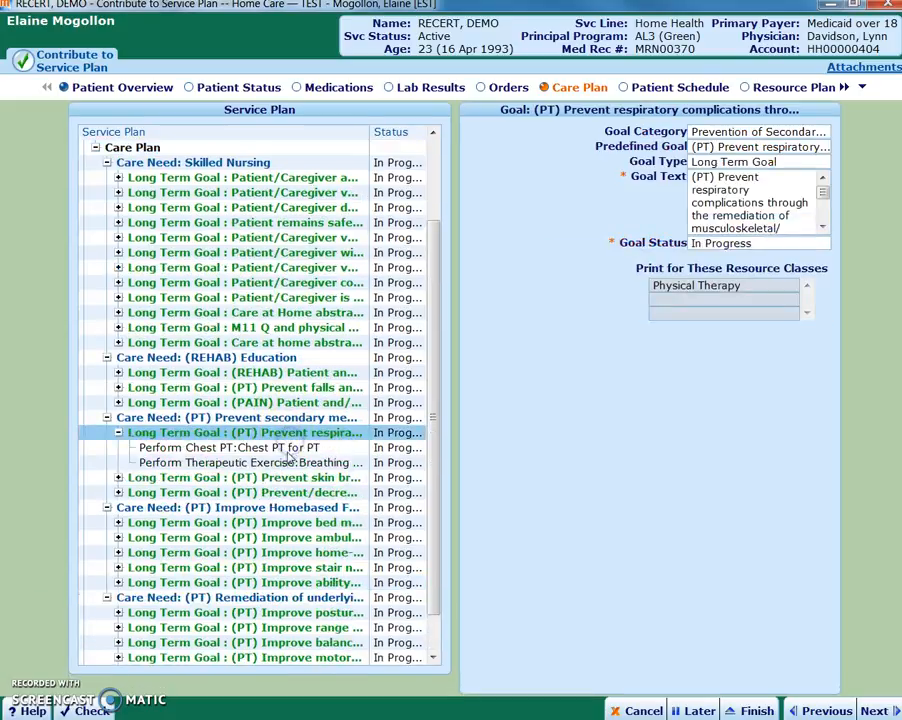
right_click(217, 435)
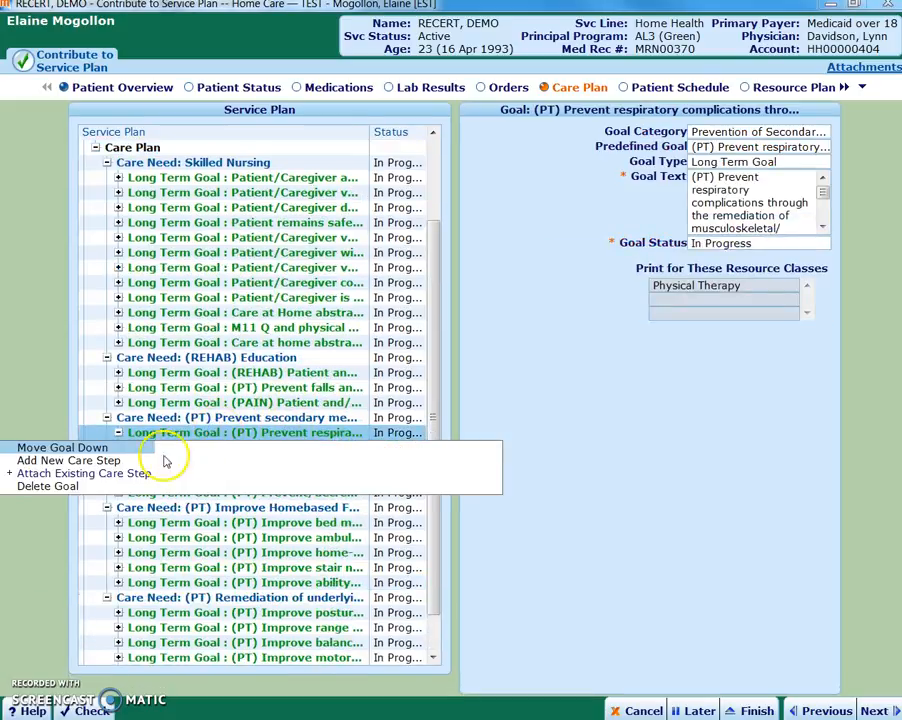
click(52, 483)
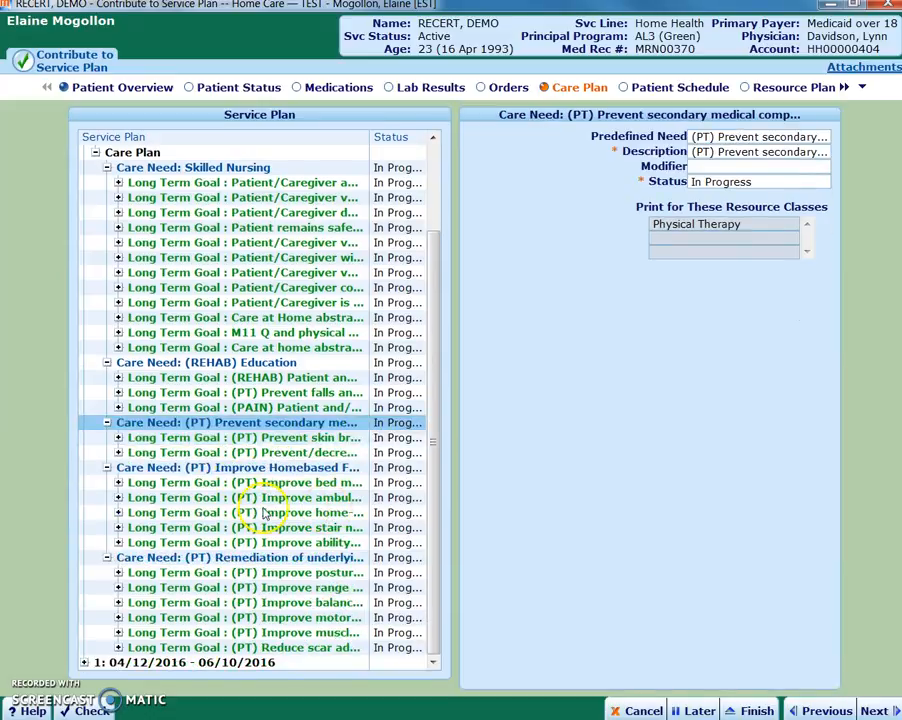
scroll(330, 519, up, 3)
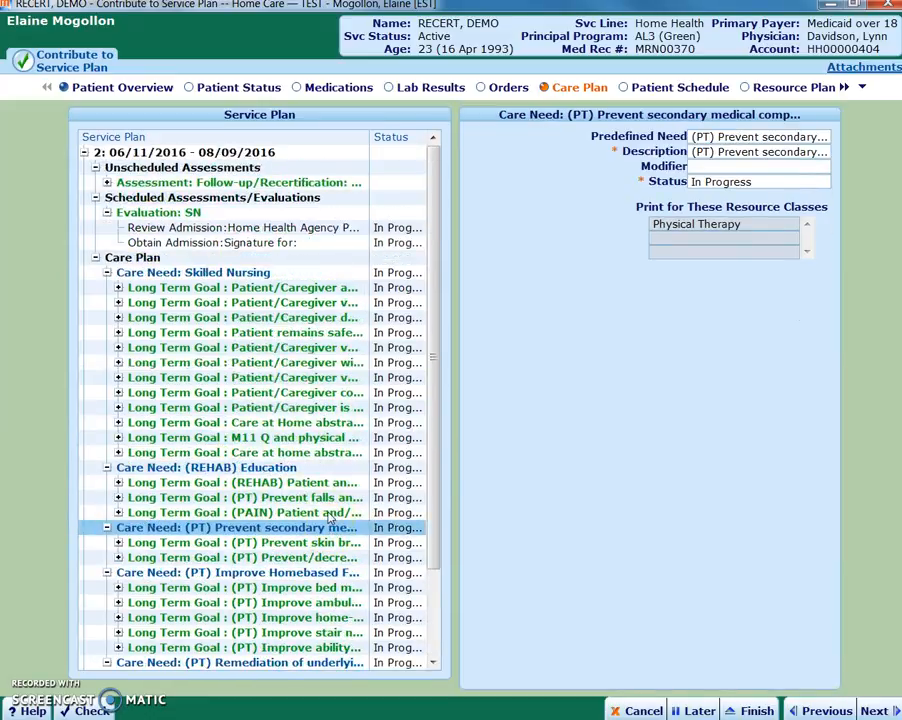
click(210, 150)
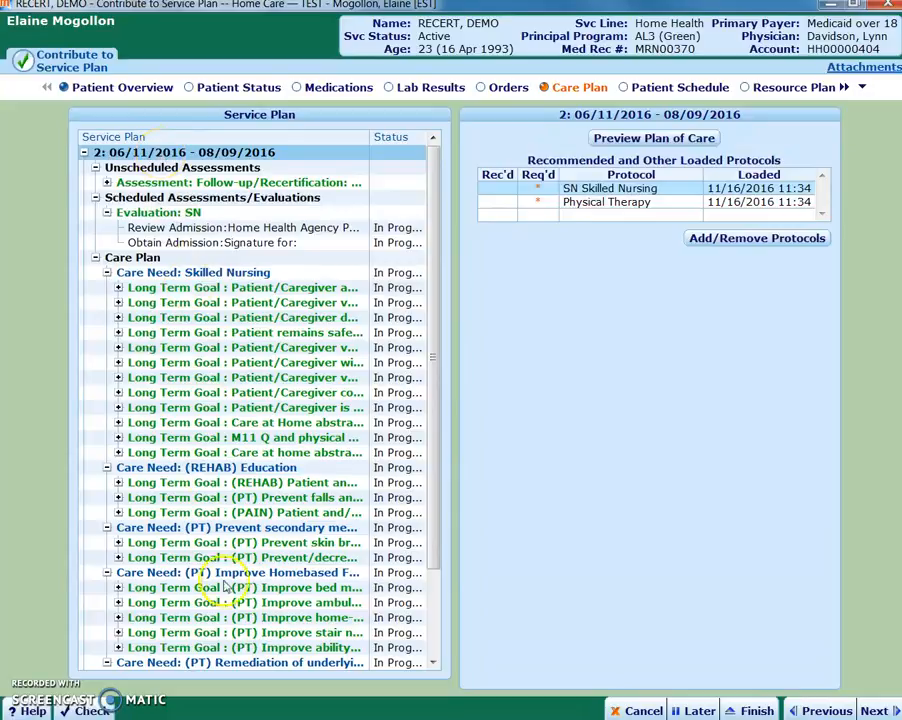
For the August 2 PT visit in Patient Schedule, prepare an Assign Employee multi-visit action for PT Routine visits within Visit Order: Physical Therapy - PT Routine
click(656, 89)
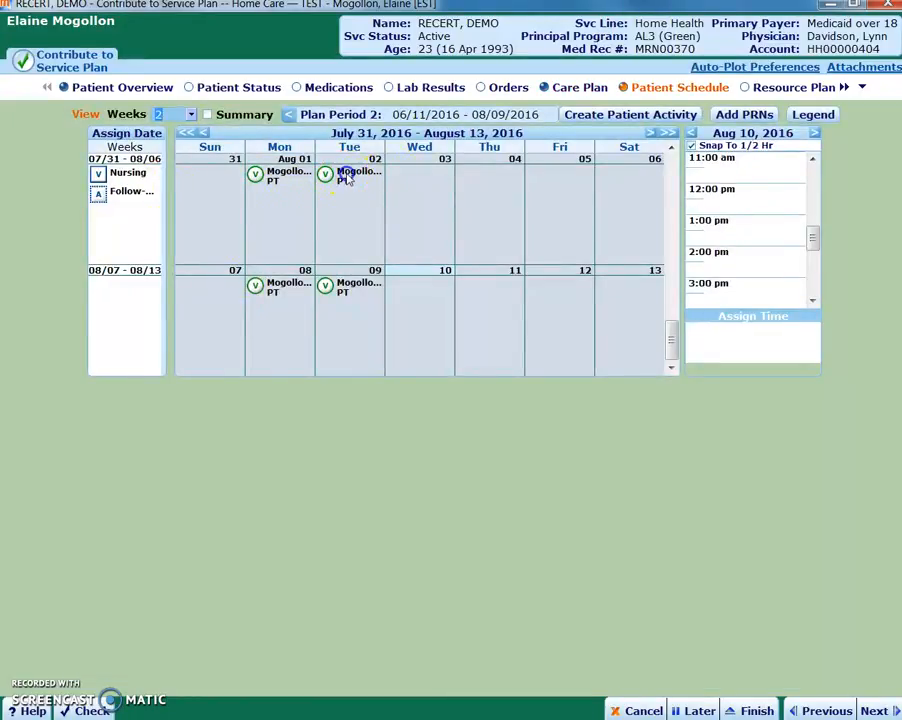
click(347, 177)
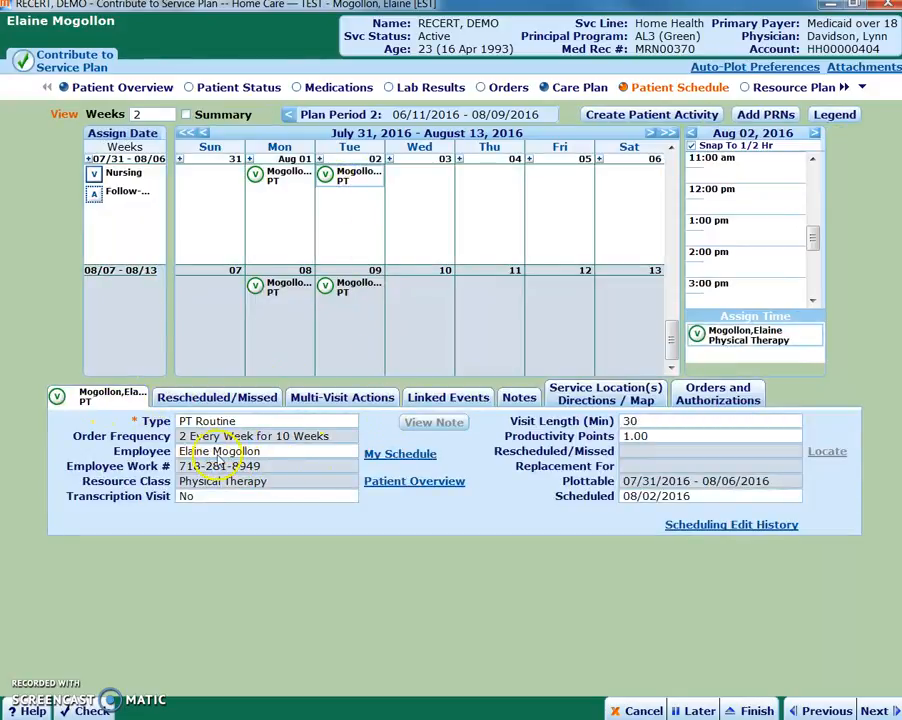
click(330, 397)
click(341, 421)
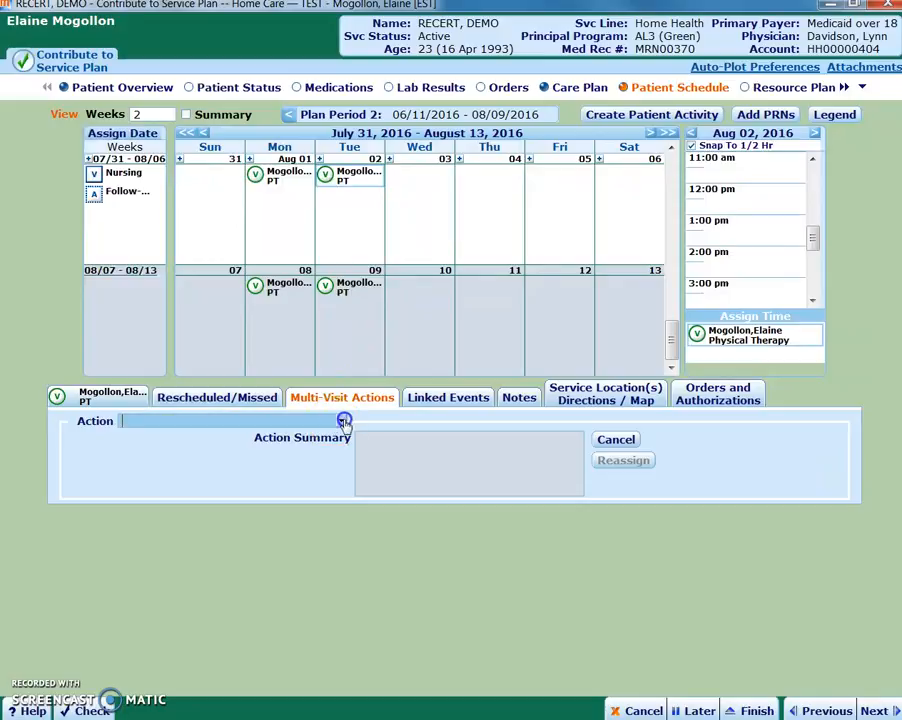
click(170, 435)
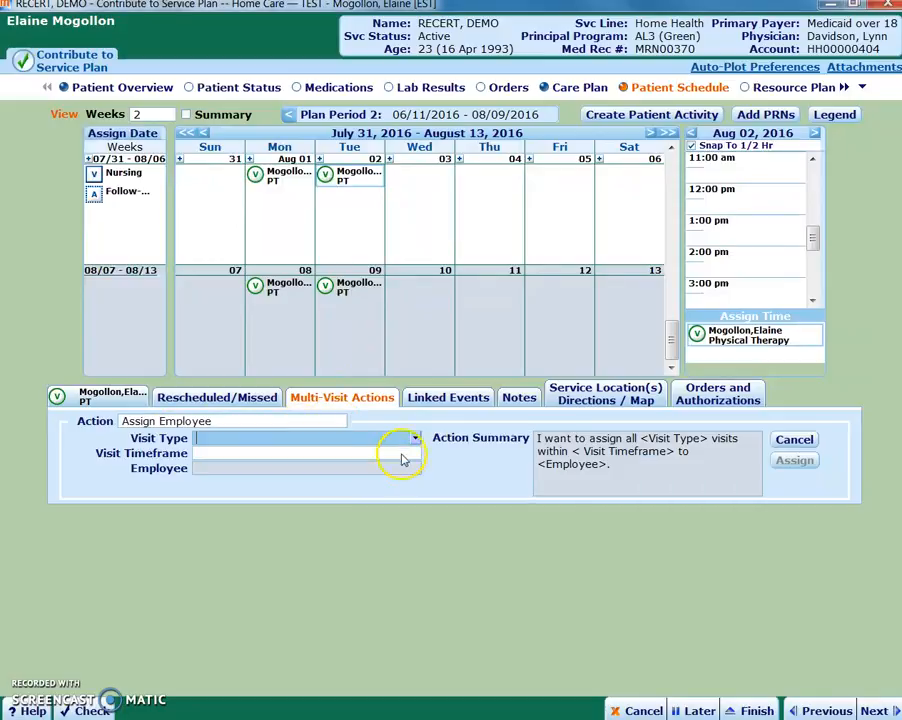
click(418, 443)
click(244, 464)
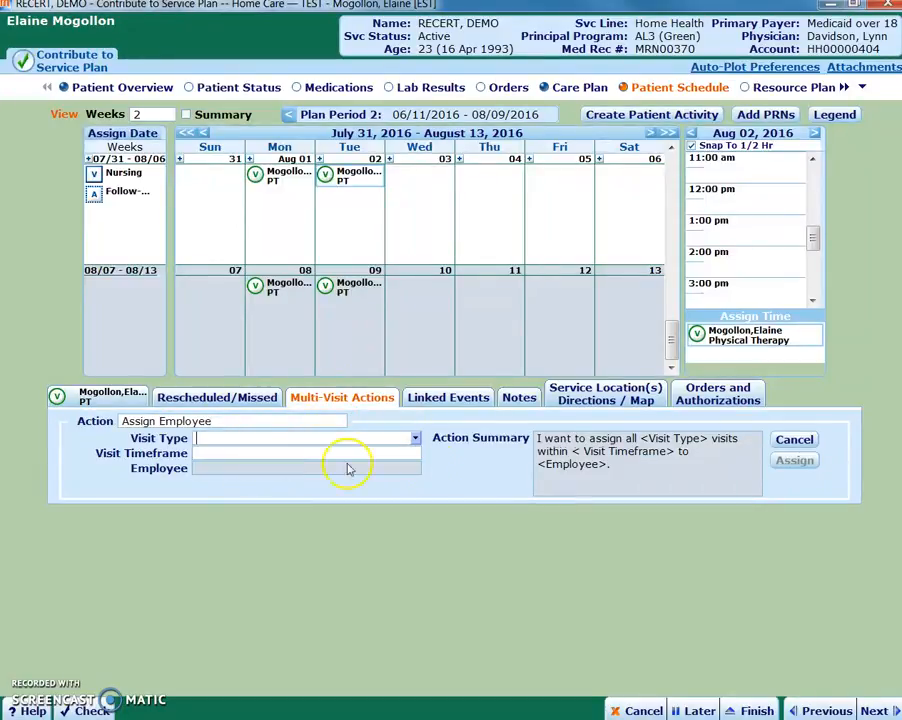
click(415, 455)
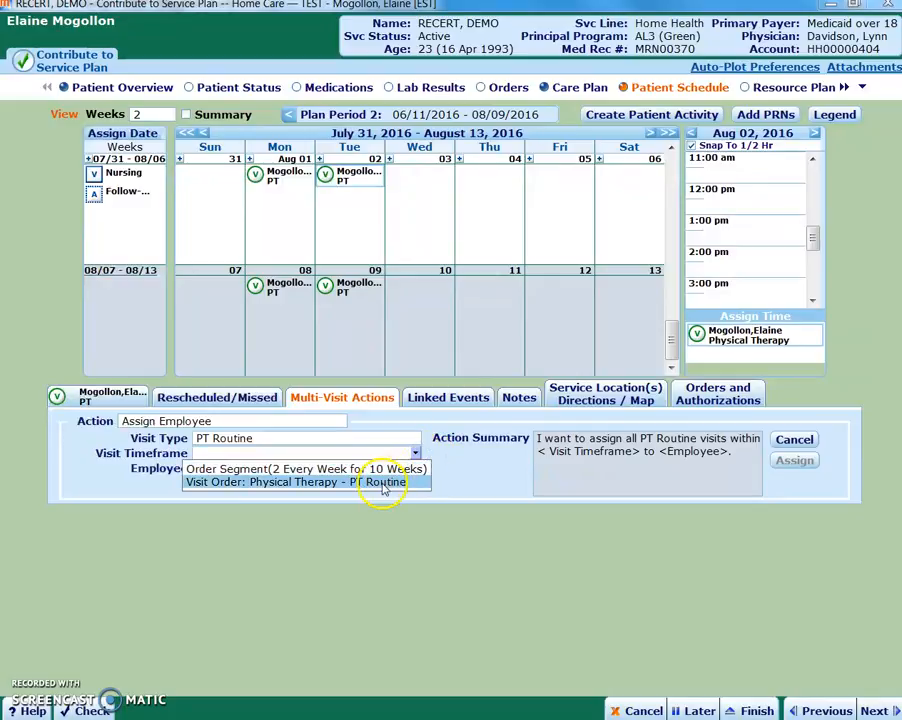
click(384, 482)
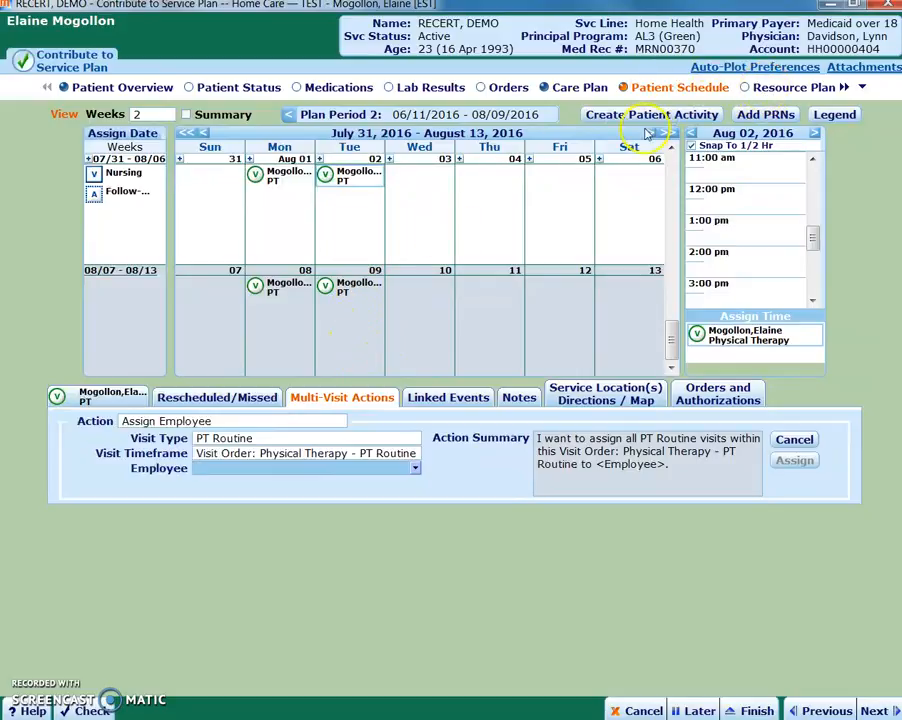
In Resource Plan, set the Lead Clinician of the Physical Therapy resource class to the treating therapist
click(785, 87)
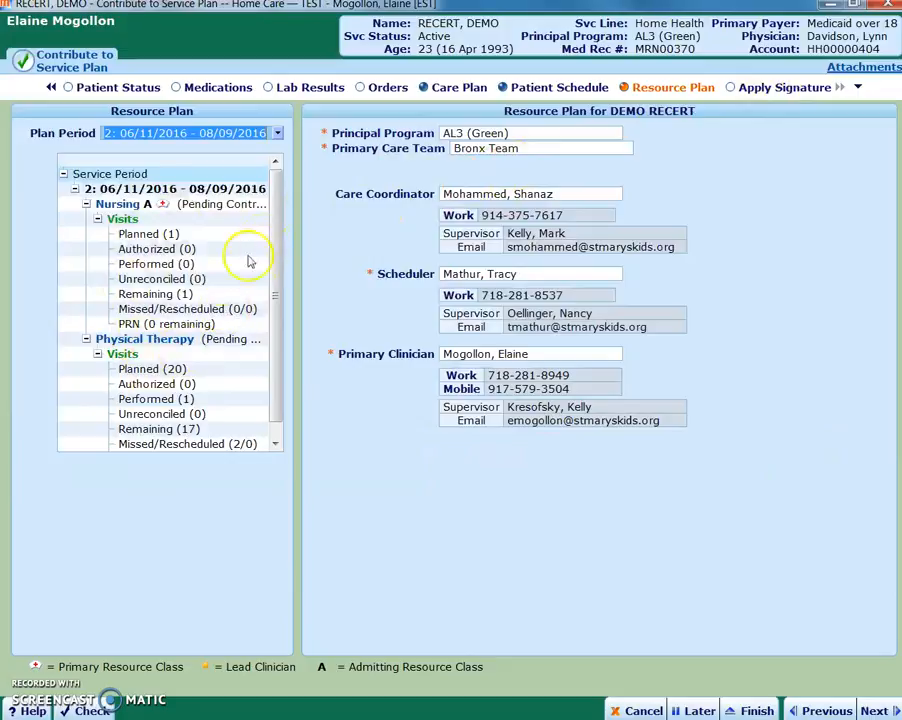
click(165, 340)
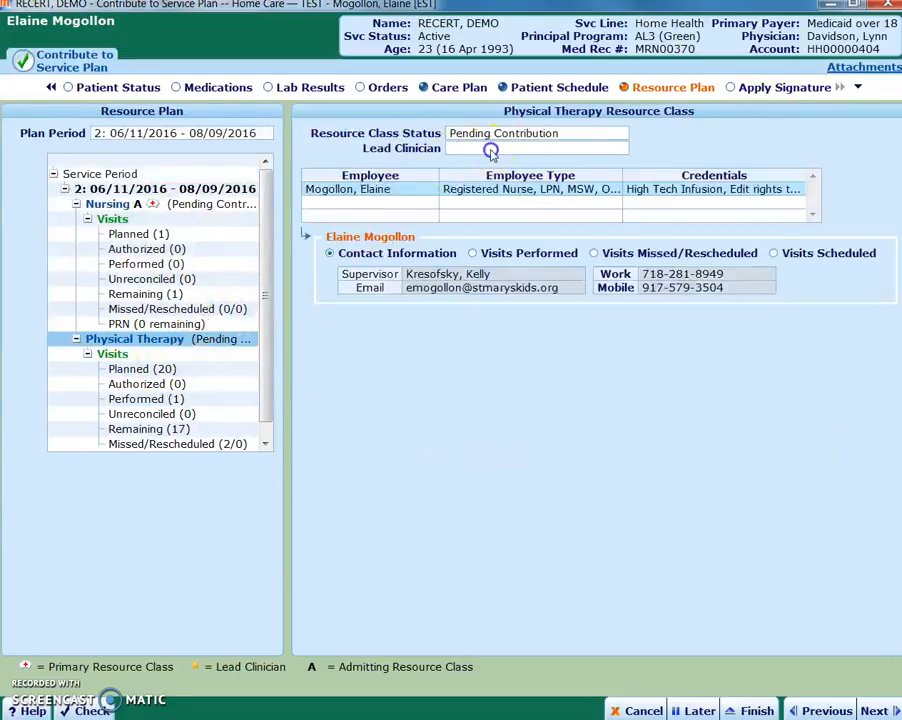
click(491, 150)
key(Tab)
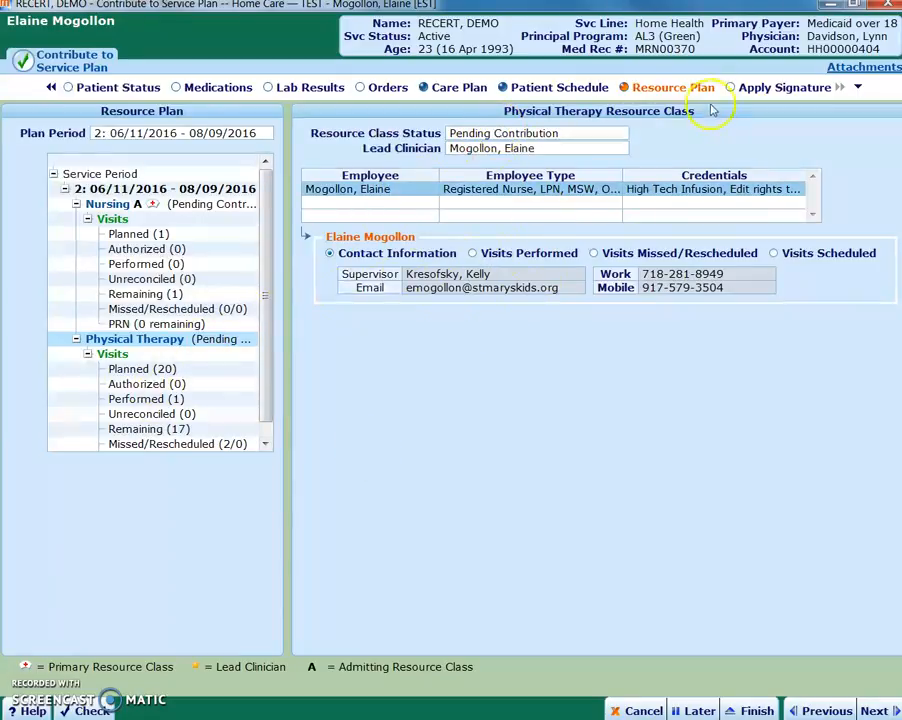
In Apply Signature, set the Physical Therapy resource class status to Active and apply the signature
click(761, 90)
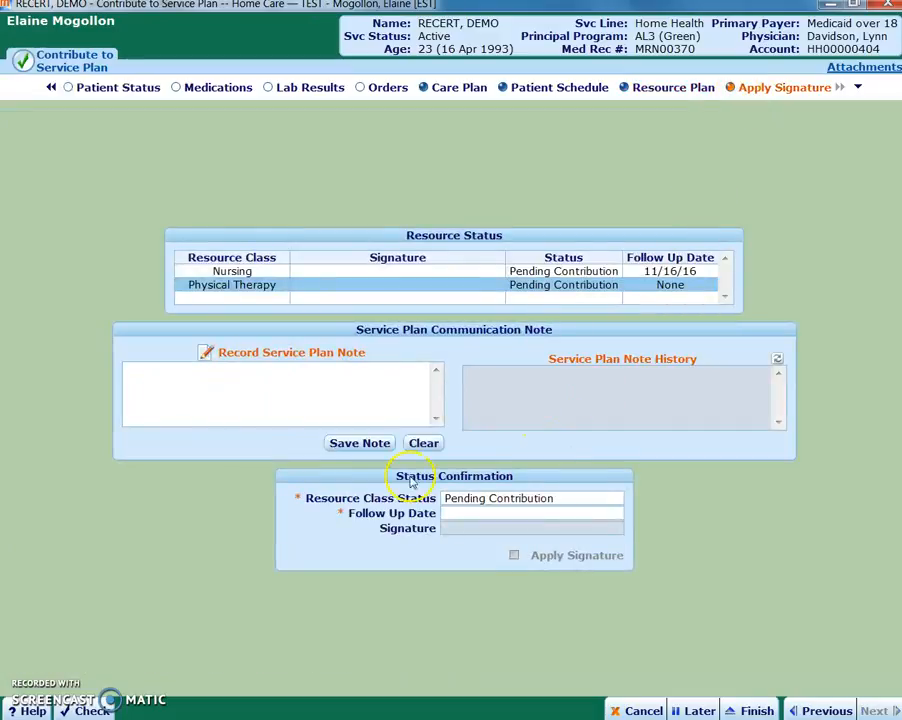
click(617, 499)
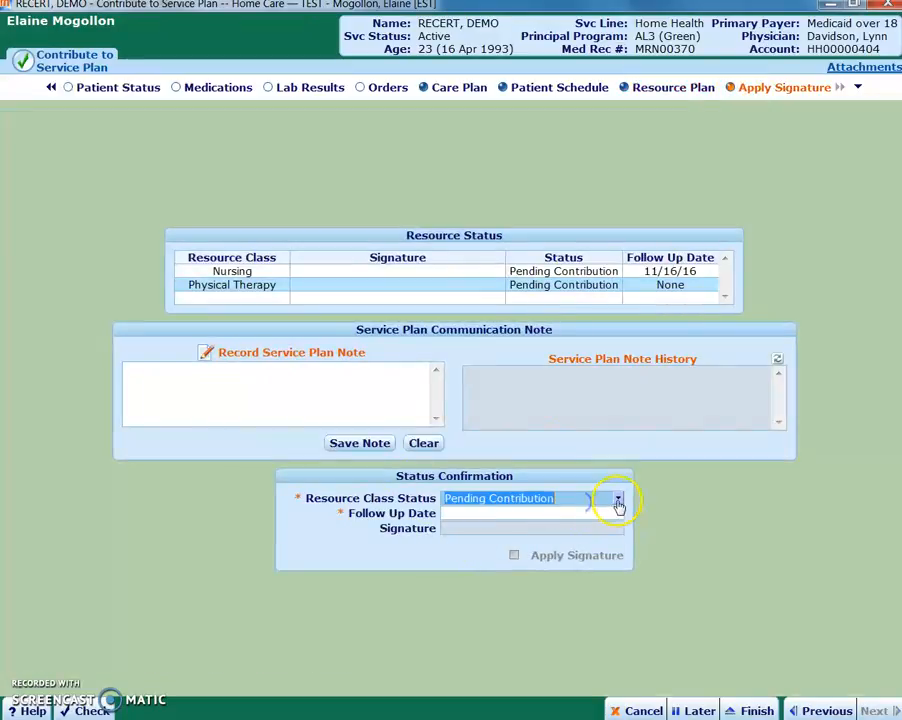
click(478, 514)
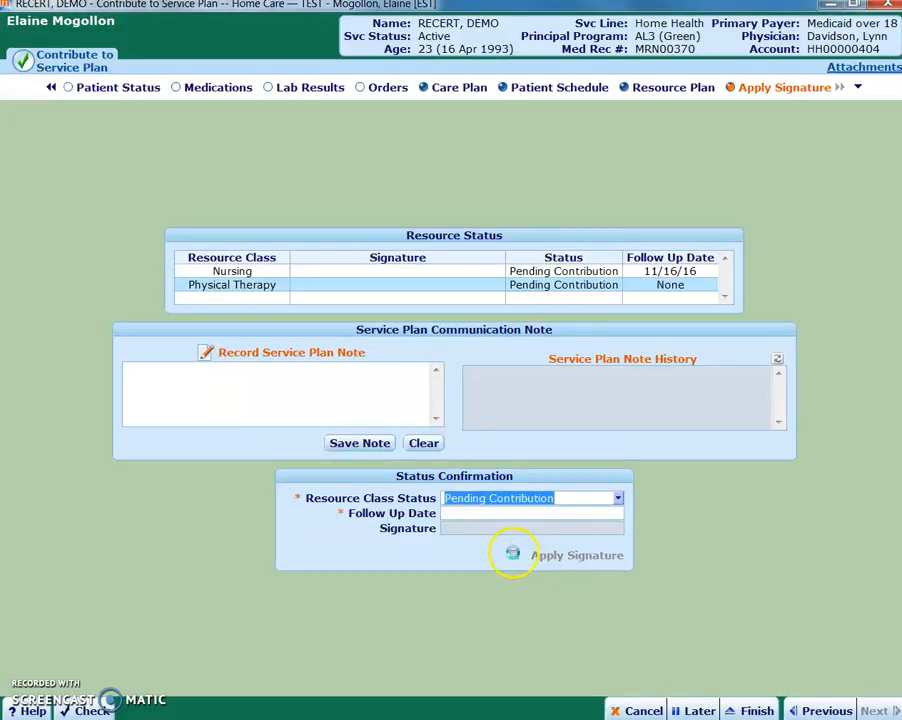
click(513, 556)
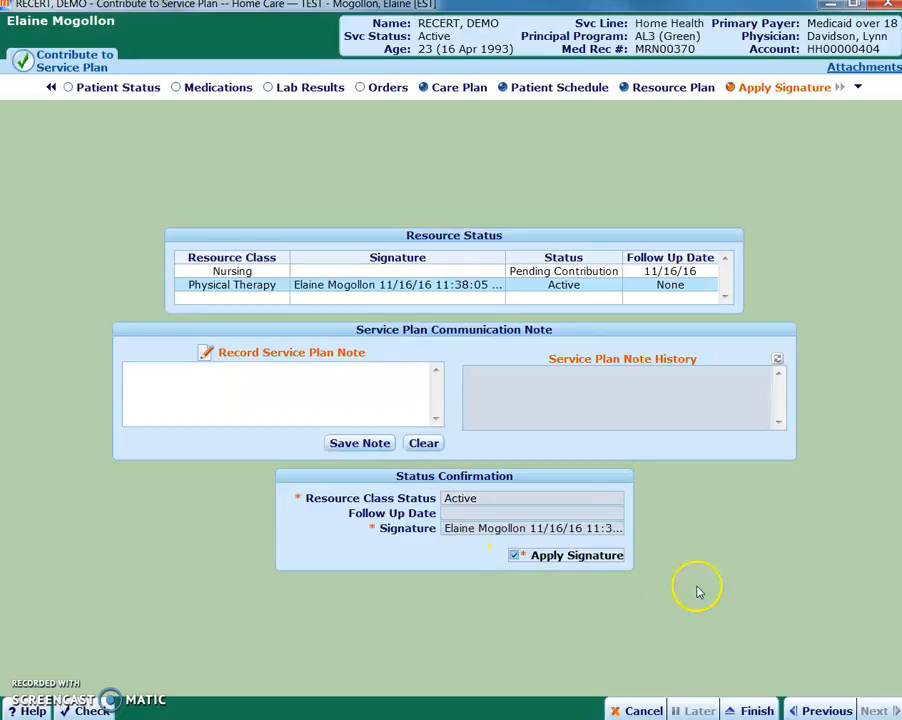